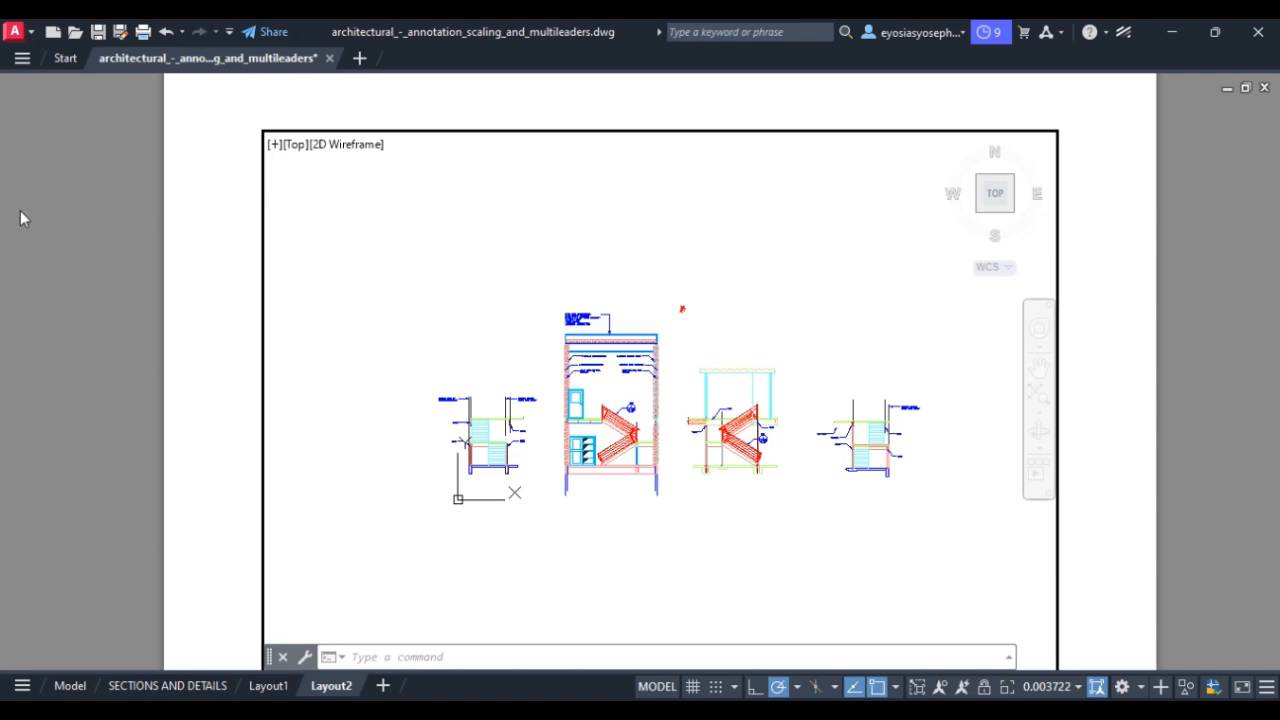
Shift the four sections slightly left and up in the viewport, then return to paper space.
{"action": "left_click", "coordinate": [1039, 370]}
{"action": "mouse_move", "coordinate": [806, 331]}
{"action": "left_mouse_down"}
{"action": "mouse_move", "coordinate": [831, 349]}
{"action": "mouse_move", "coordinate": [820, 320]}
{"action": "mouse_move", "coordinate": [831, 317]}
{"action": "mouse_move", "coordinate": [821, 331]}
{"action": "mouse_move", "coordinate": [806, 291]}
{"action": "mouse_move", "coordinate": [815, 311]}
{"action": "left_mouse_up"}
{"action": "key", "text": "Escape"}
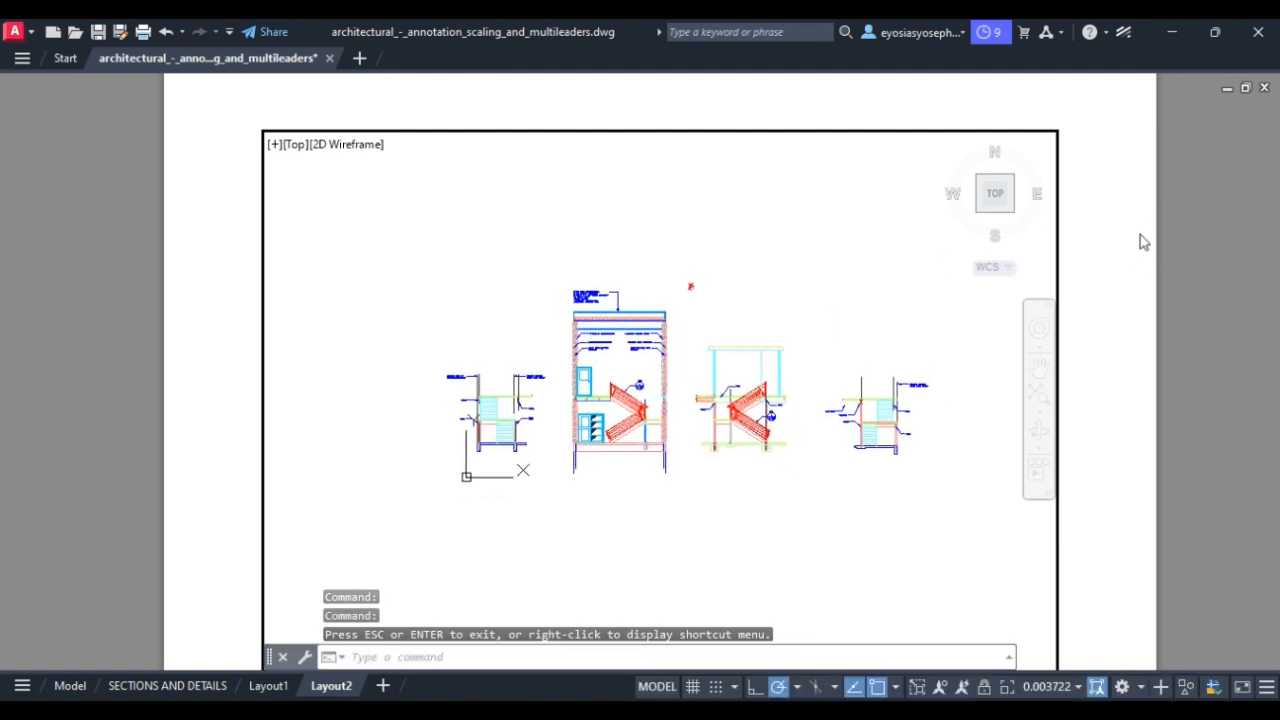
{"action": "double_click", "coordinate": [1133, 250]}
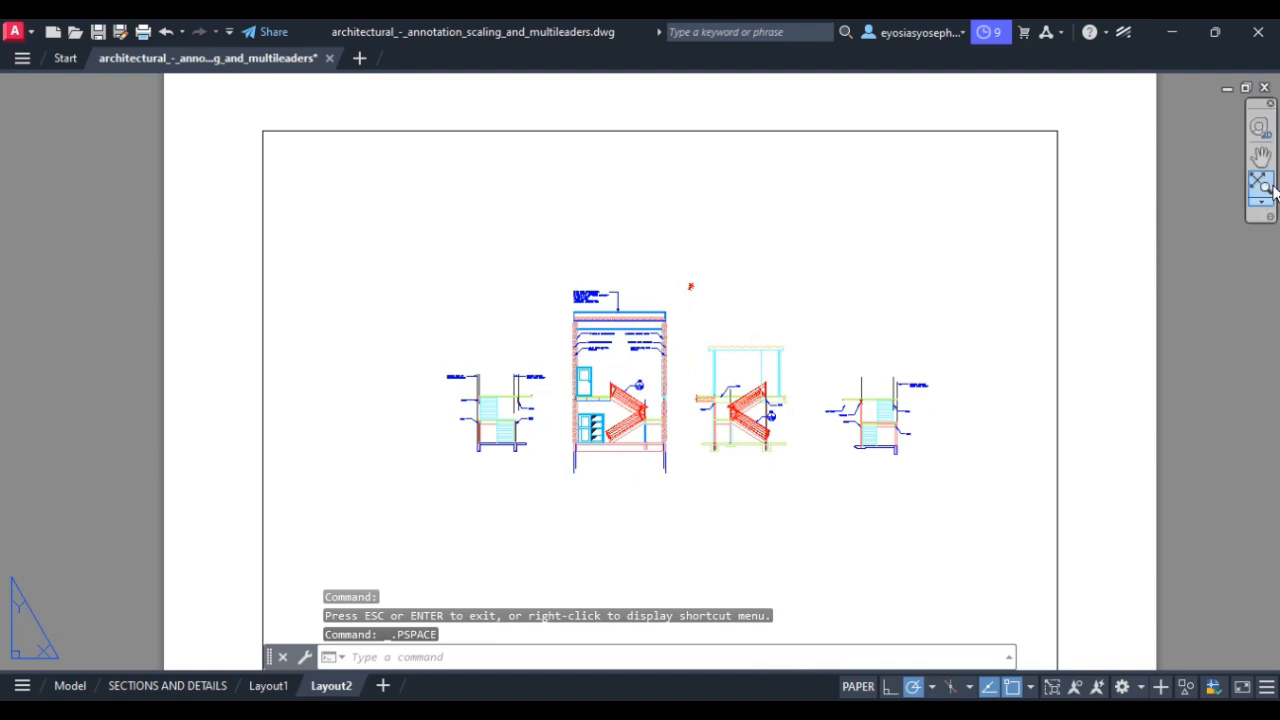
{"action": "left_click", "coordinate": [1260, 157]}
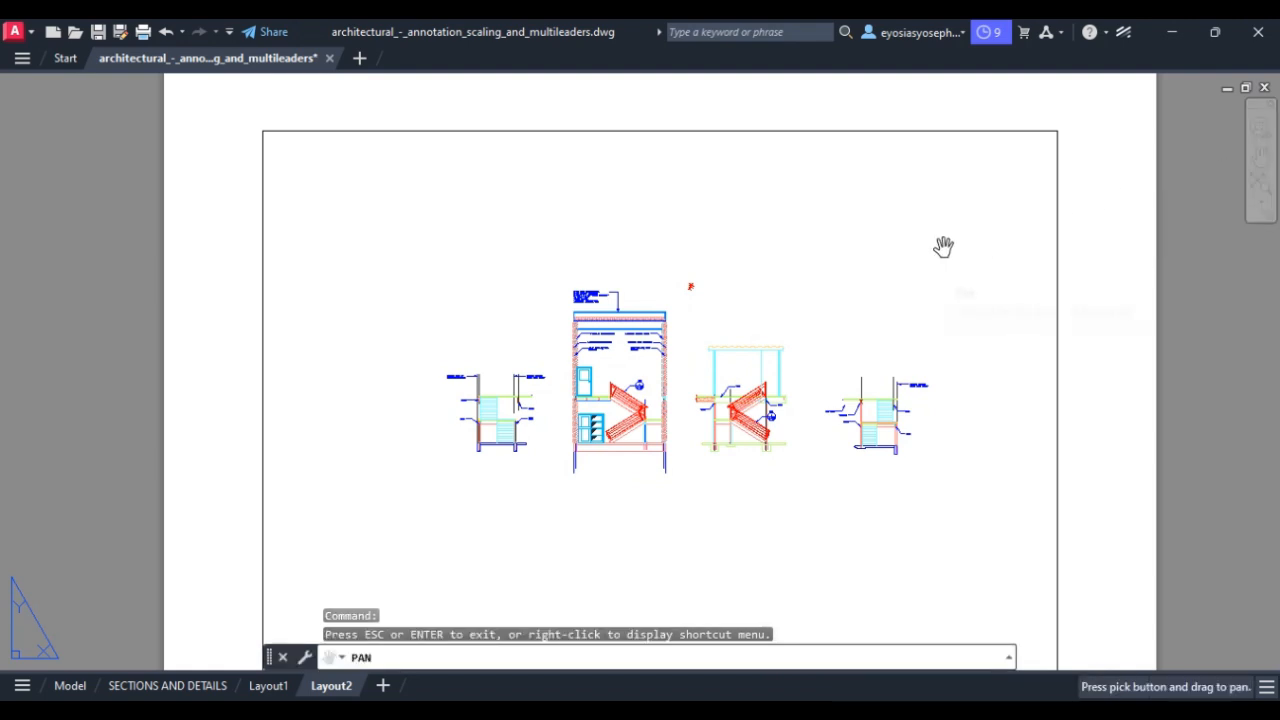
{"action": "key", "text": "Escape"}
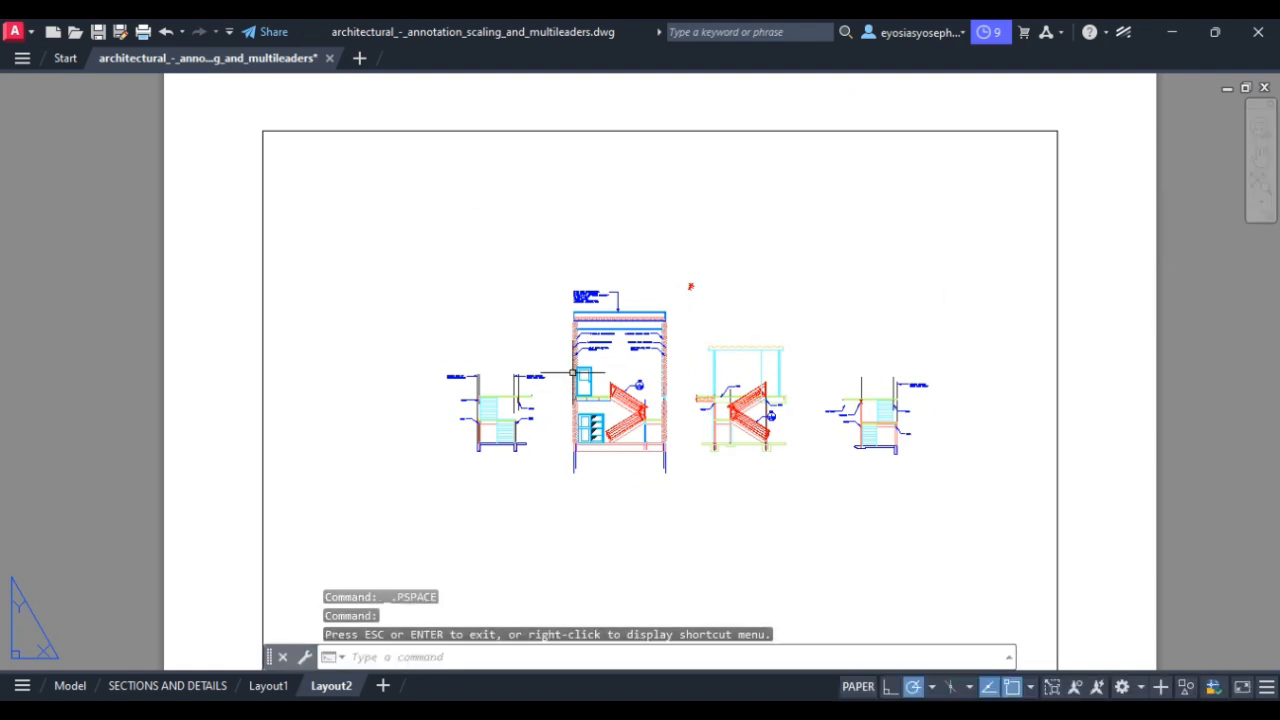
Create a new layer named WALLS 1 in the Layer Properties Manager.
{"action": "type", "text": "LA"}
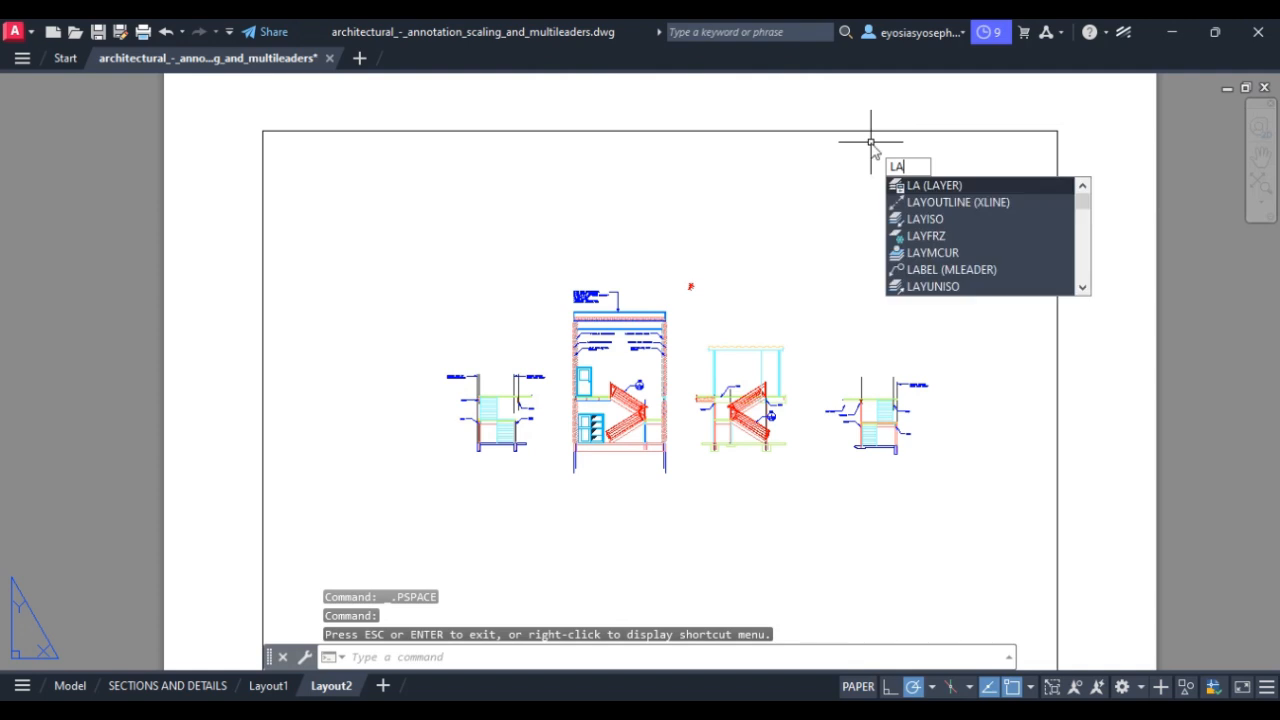
{"action": "key", "text": "Return"}
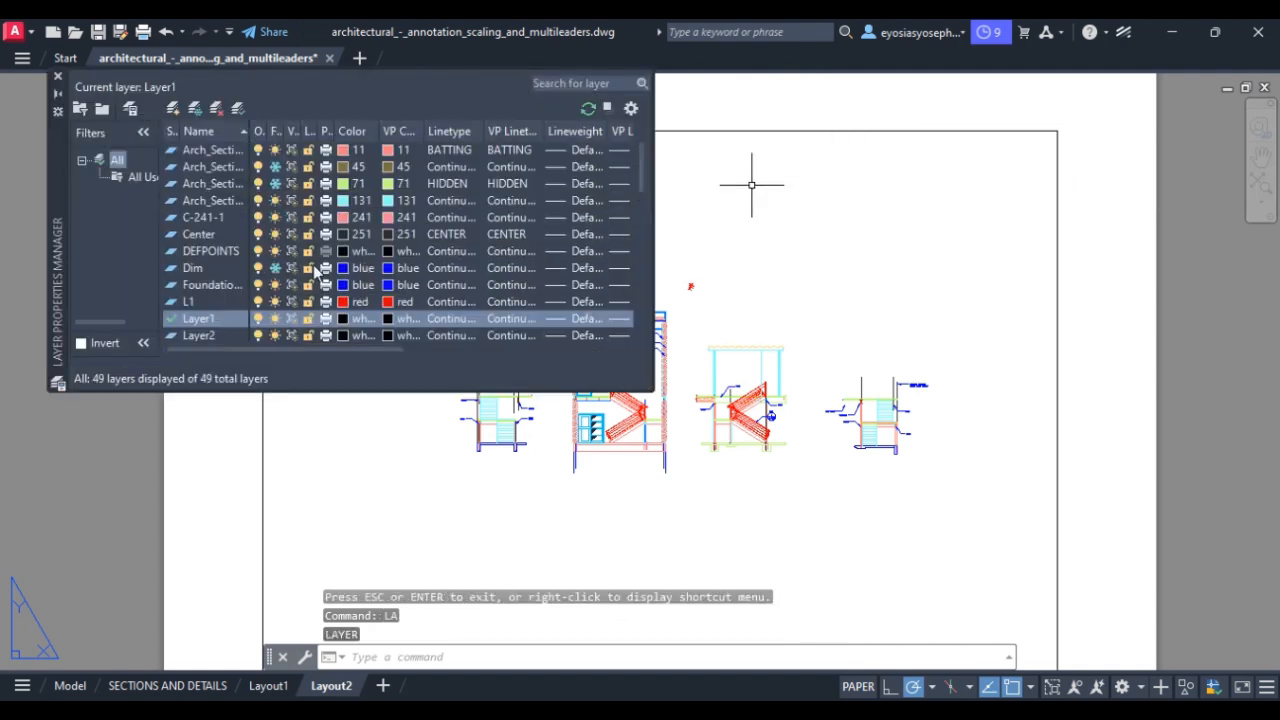
{"action": "mouse_move", "coordinate": [638, 168]}
{"action": "left_mouse_down"}
{"action": "mouse_move", "coordinate": [615, 312]}
{"action": "mouse_move", "coordinate": [623, 160]}
{"action": "left_mouse_up"}
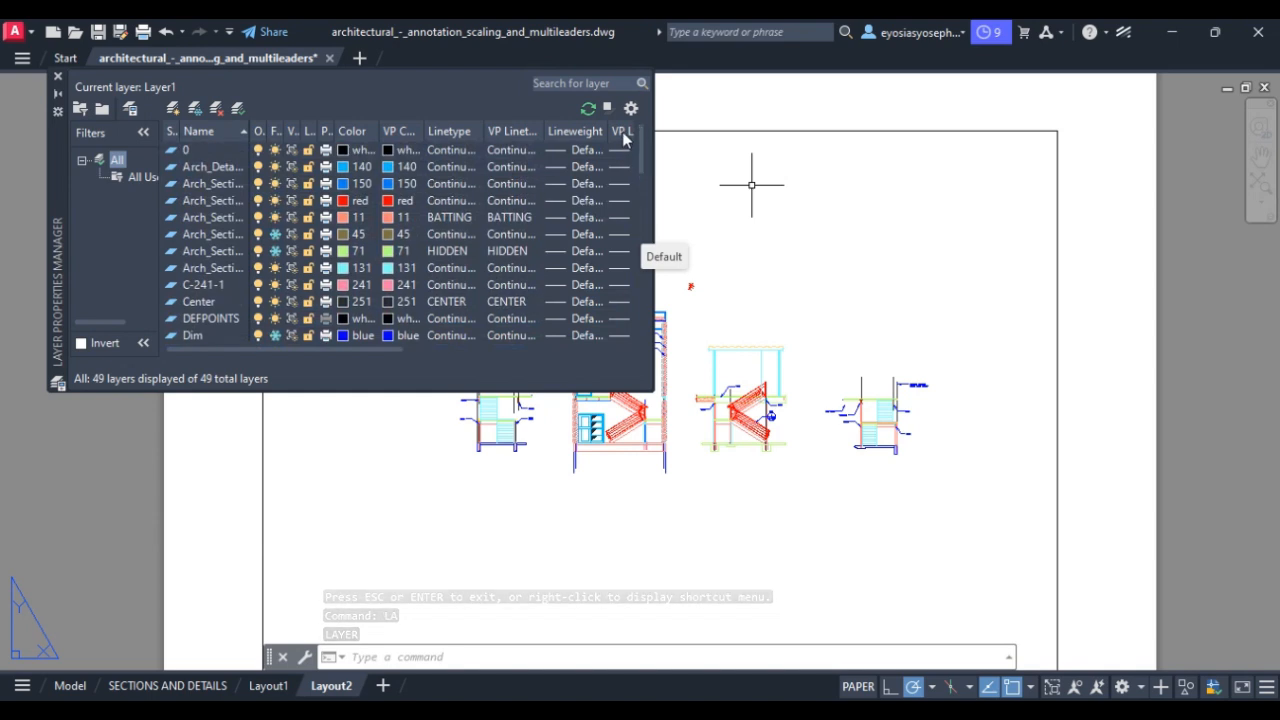
{"action": "left_click", "coordinate": [173, 108]}
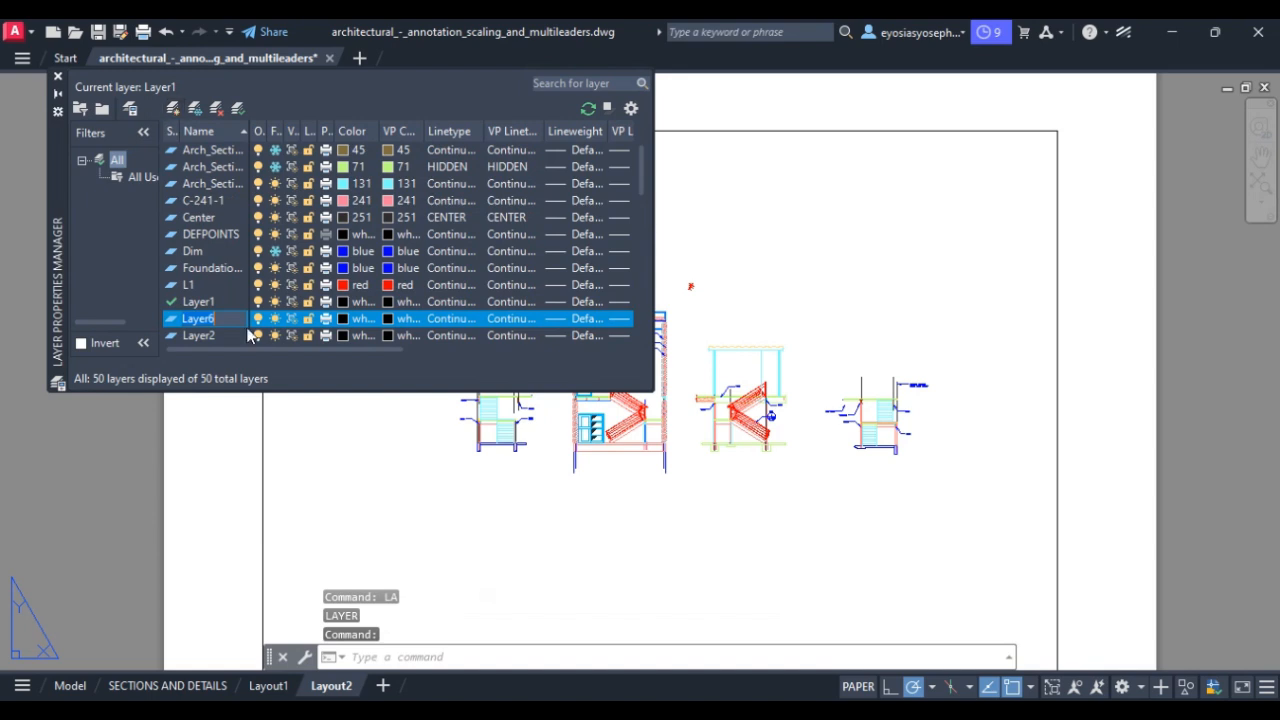
{"action": "key", "text": "BackSpace"}
{"action": "type", "text": "WALLS 1"}
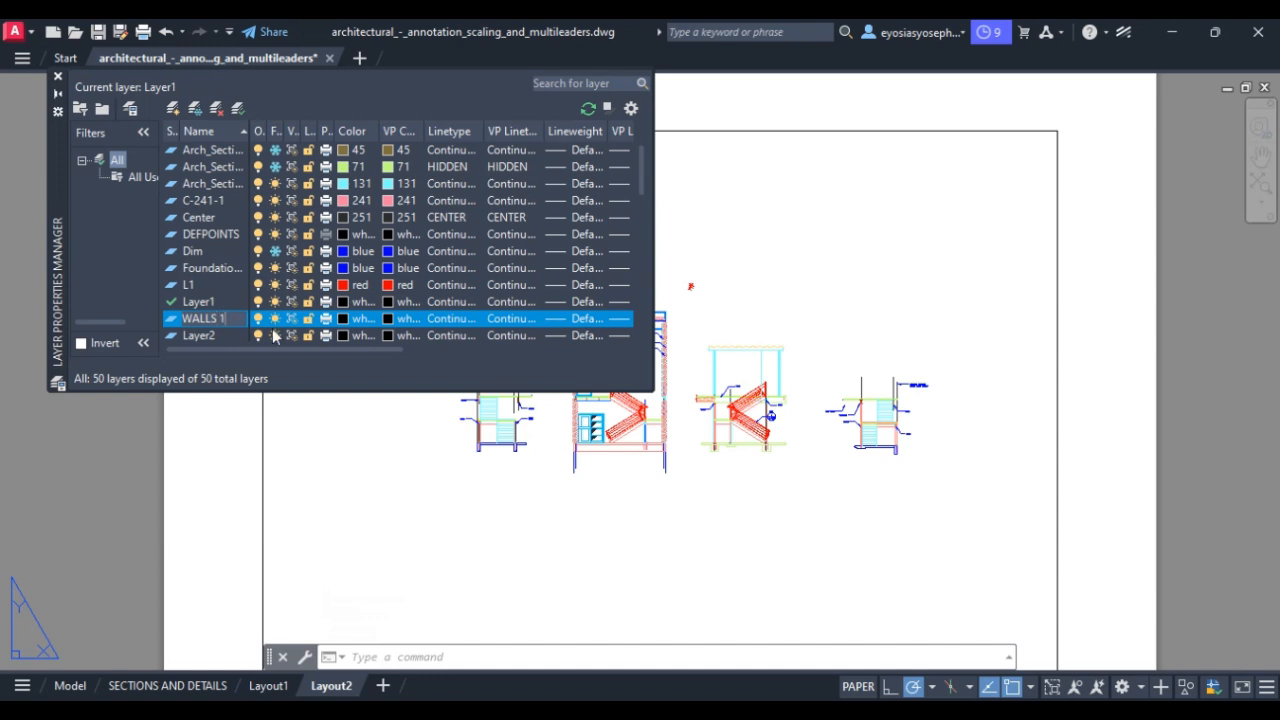
{"action": "key", "text": "Return"}
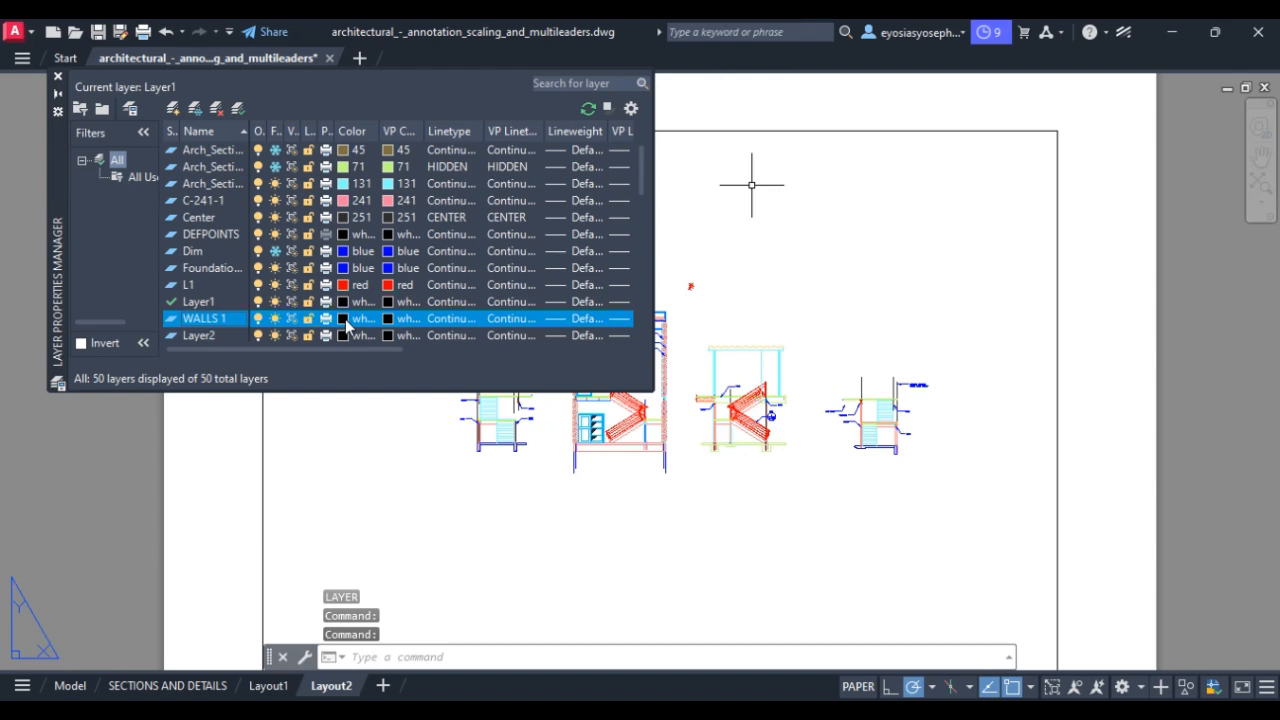
Bring up the Select Color dialog for the WALLS 1 layer.
{"action": "right_click", "coordinate": [345, 321]}
{"action": "left_click", "coordinate": [346, 319]}
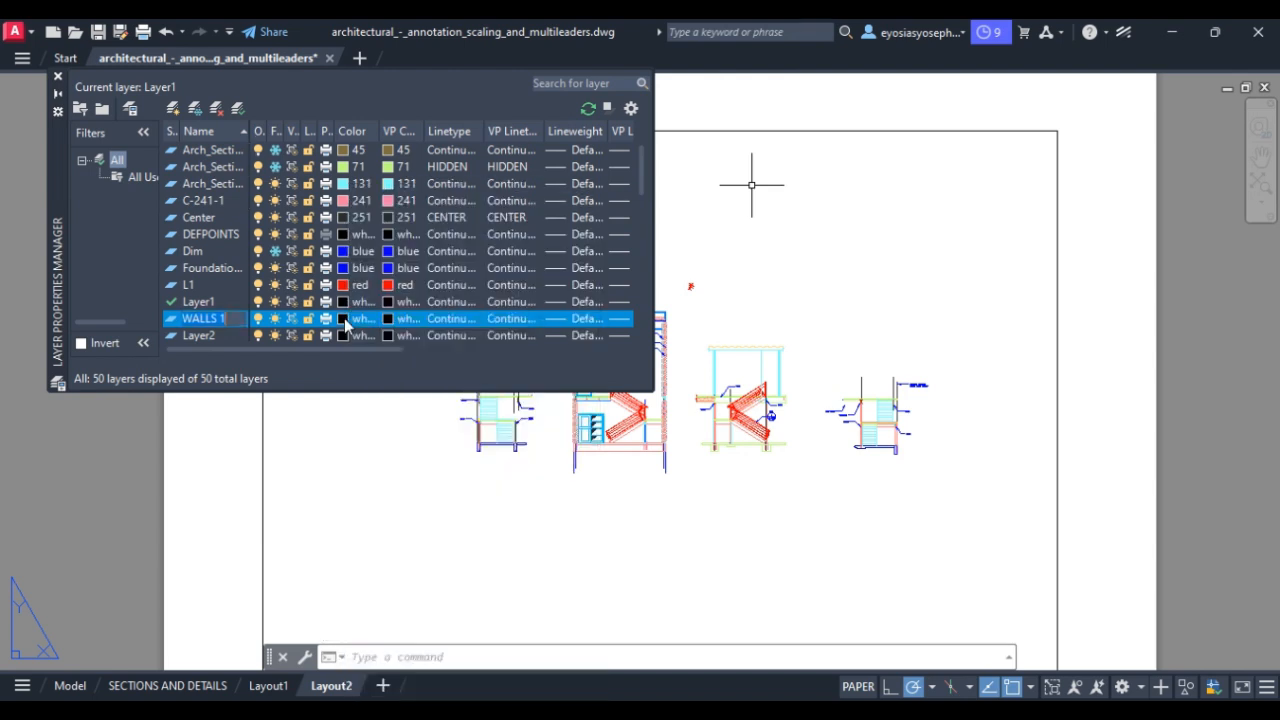
{"action": "right_click", "coordinate": [345, 319]}
{"action": "left_click", "coordinate": [376, 194]}
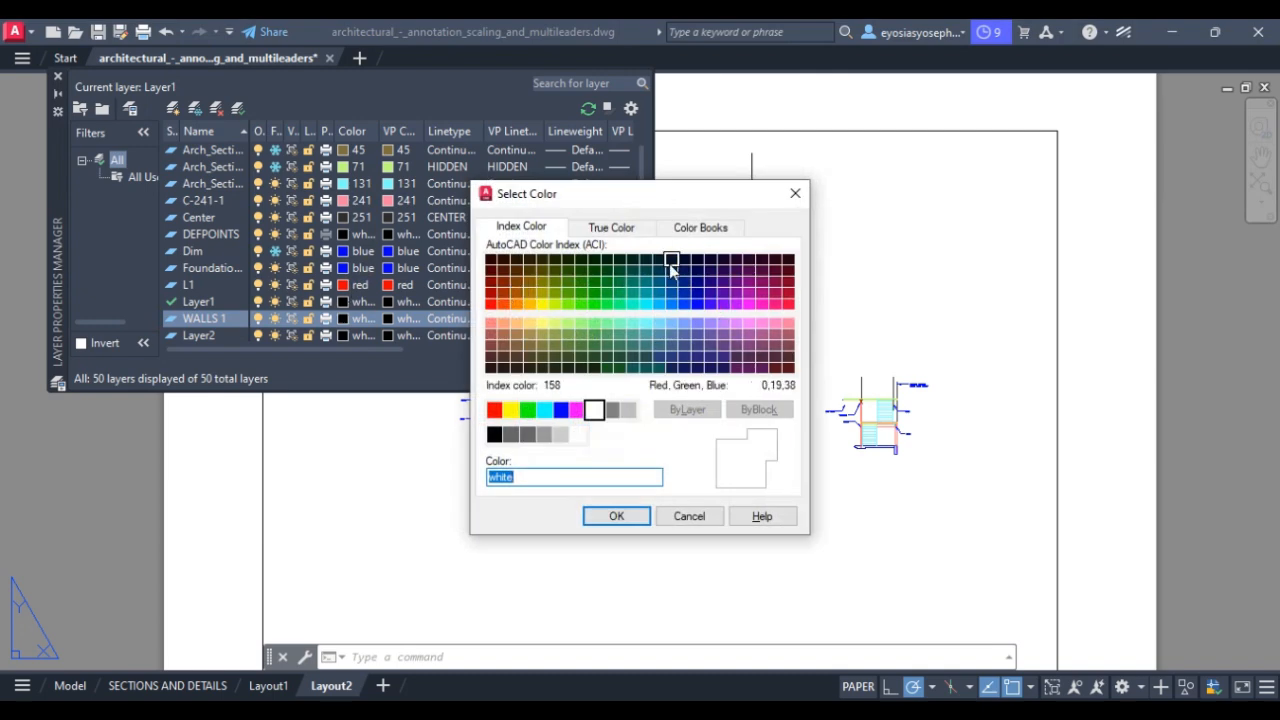
Give WALLS 1 colour 182 and a 0.35 mm lineweight.
{"action": "left_click", "coordinate": [711, 298]}
{"action": "key", "text": "Return"}
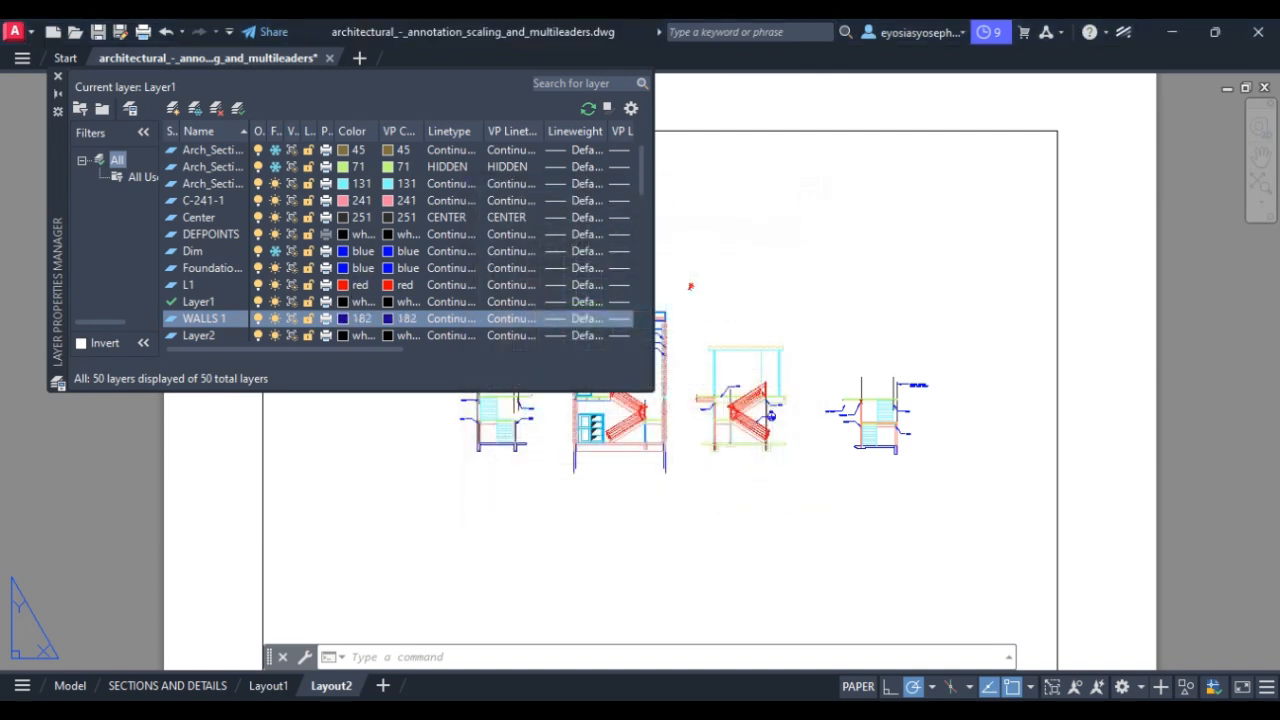
{"action": "left_click", "coordinate": [555, 319]}
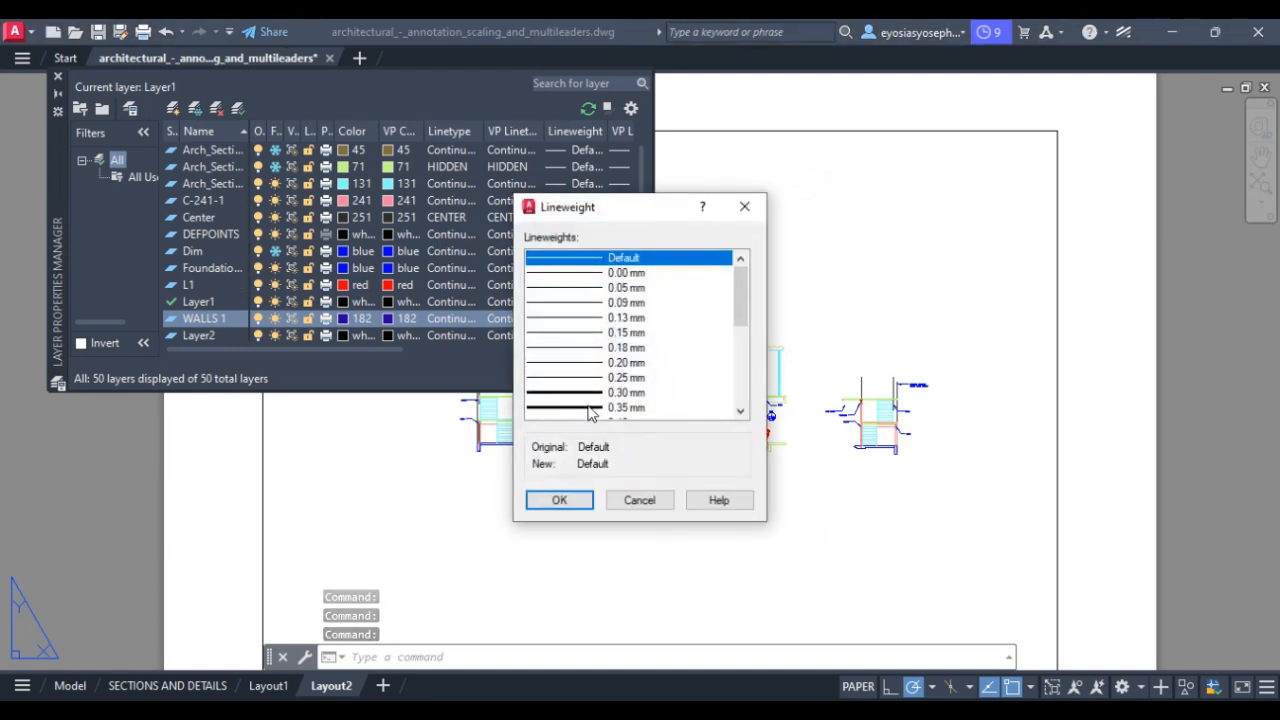
{"action": "left_click", "coordinate": [584, 408]}
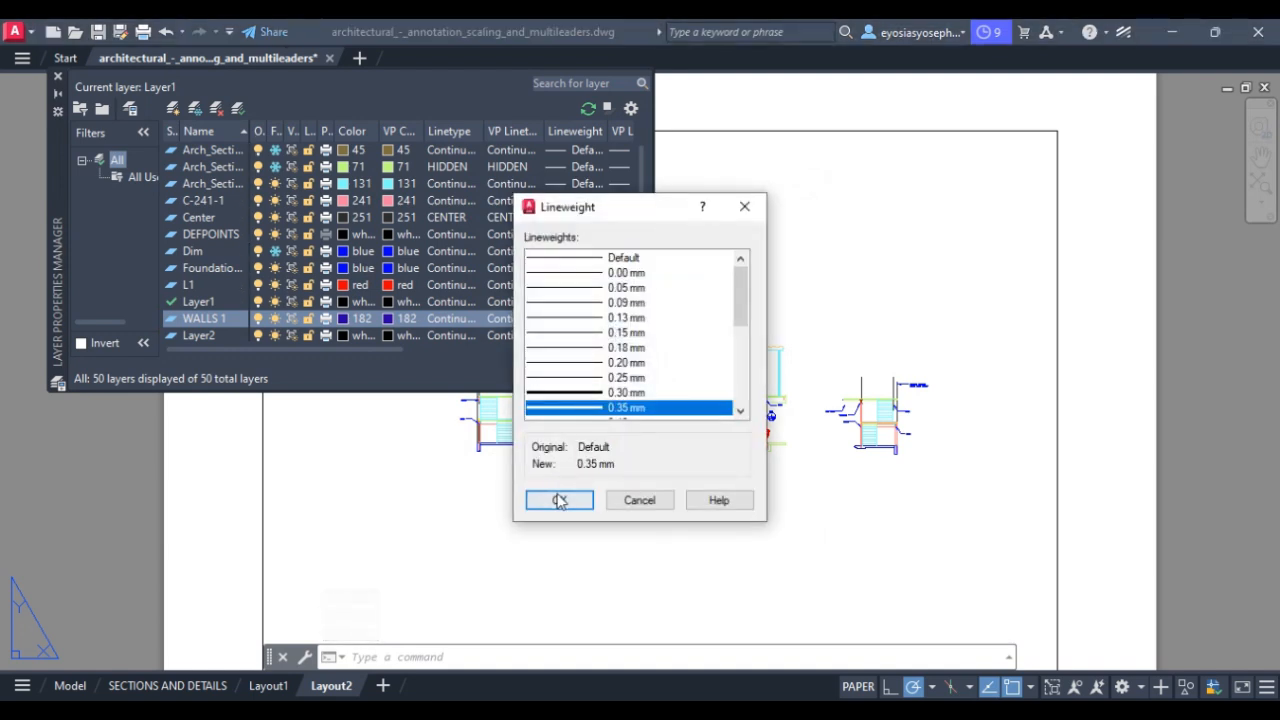
{"action": "left_click", "coordinate": [559, 501]}
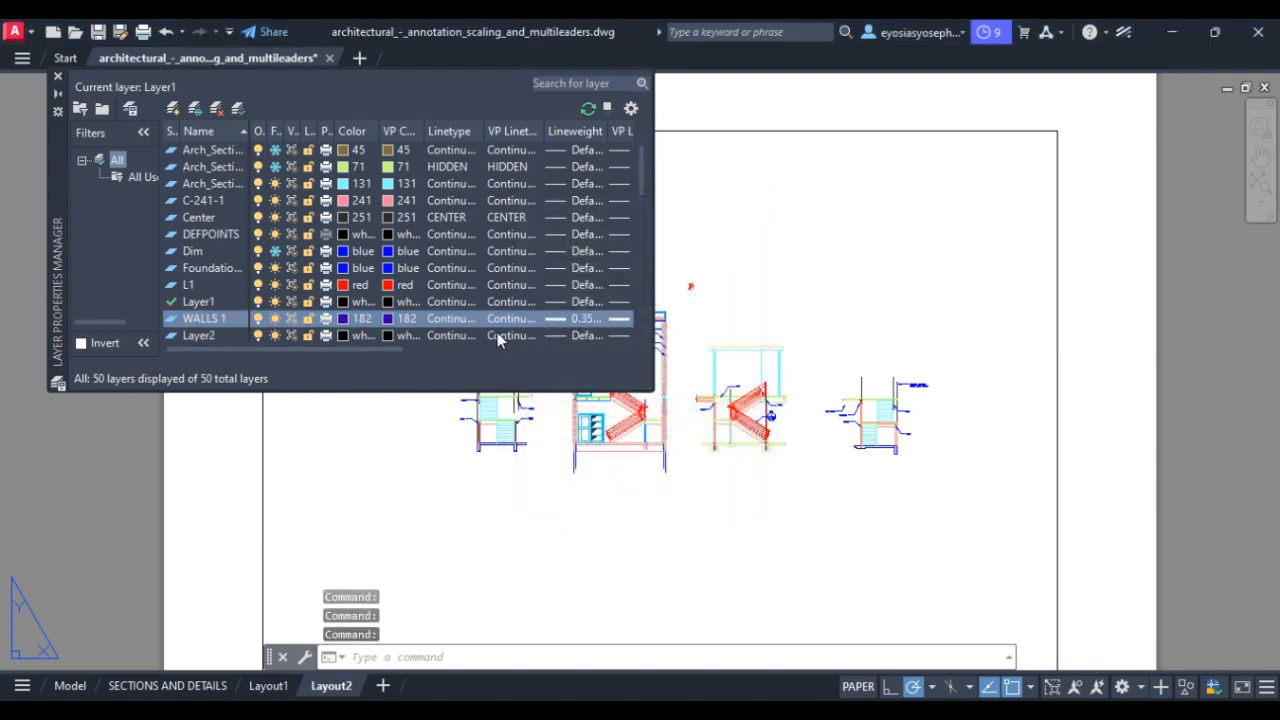
Set the WALLS 1 linetype to HIDDEN.
{"action": "left_click_drag", "start_coordinate": [394, 350], "coordinate": [489, 350]}
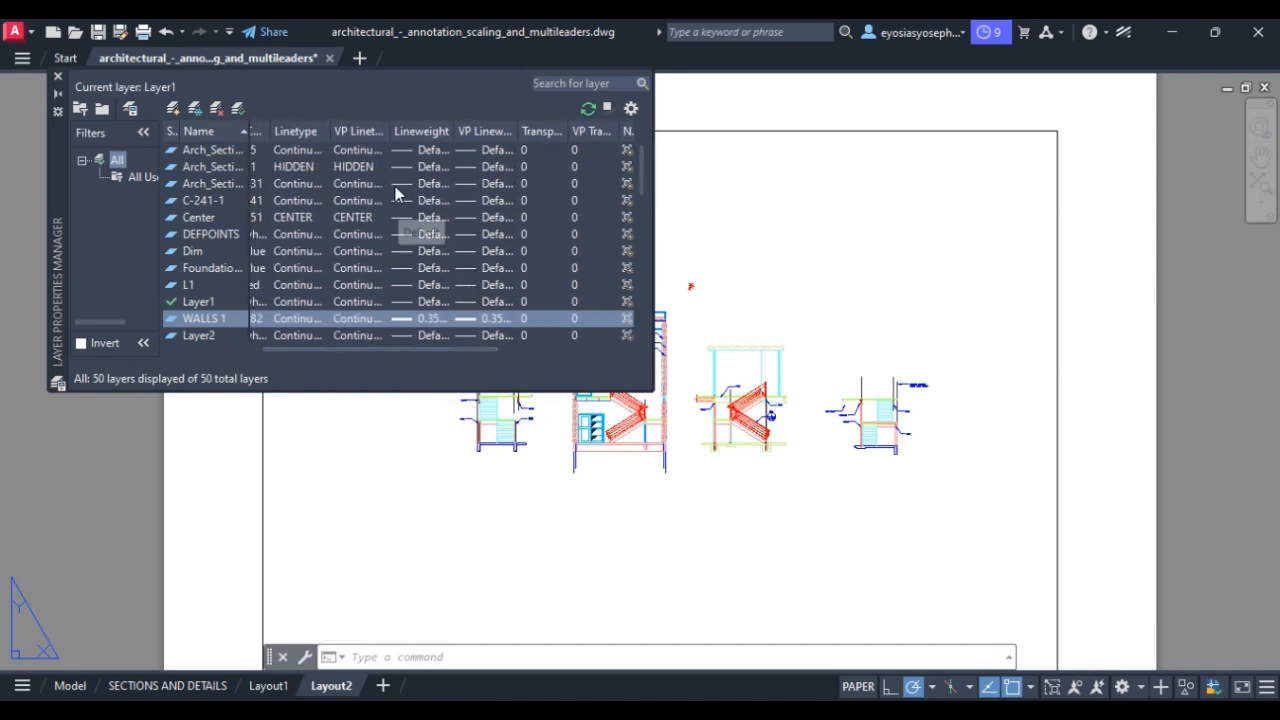
{"action": "left_click", "coordinate": [347, 318]}
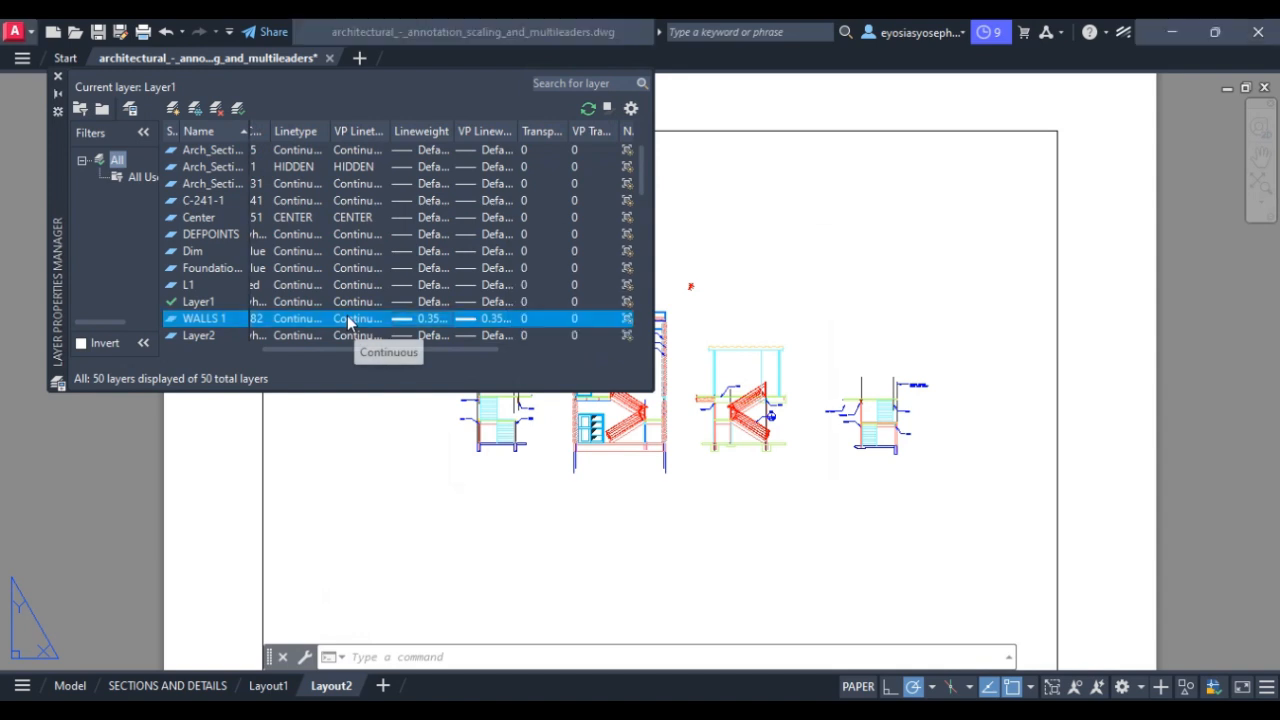
{"action": "left_click", "coordinate": [347, 318]}
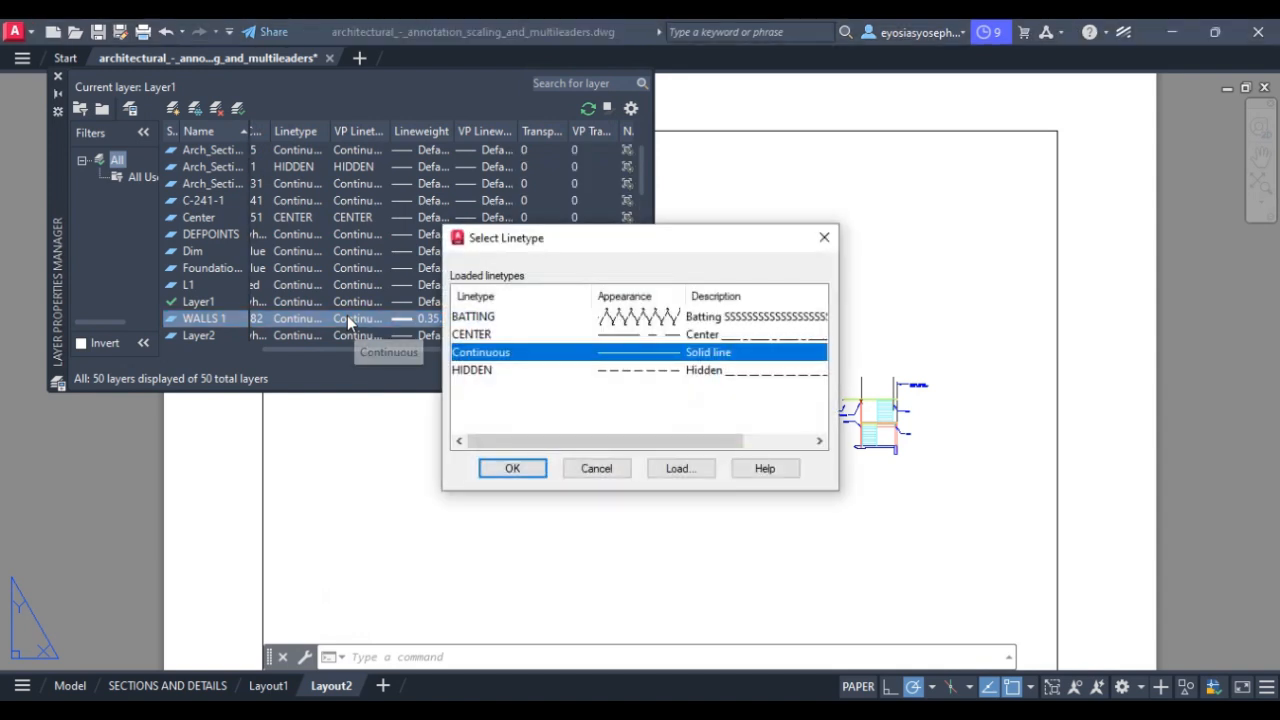
{"action": "left_click", "coordinate": [640, 336]}
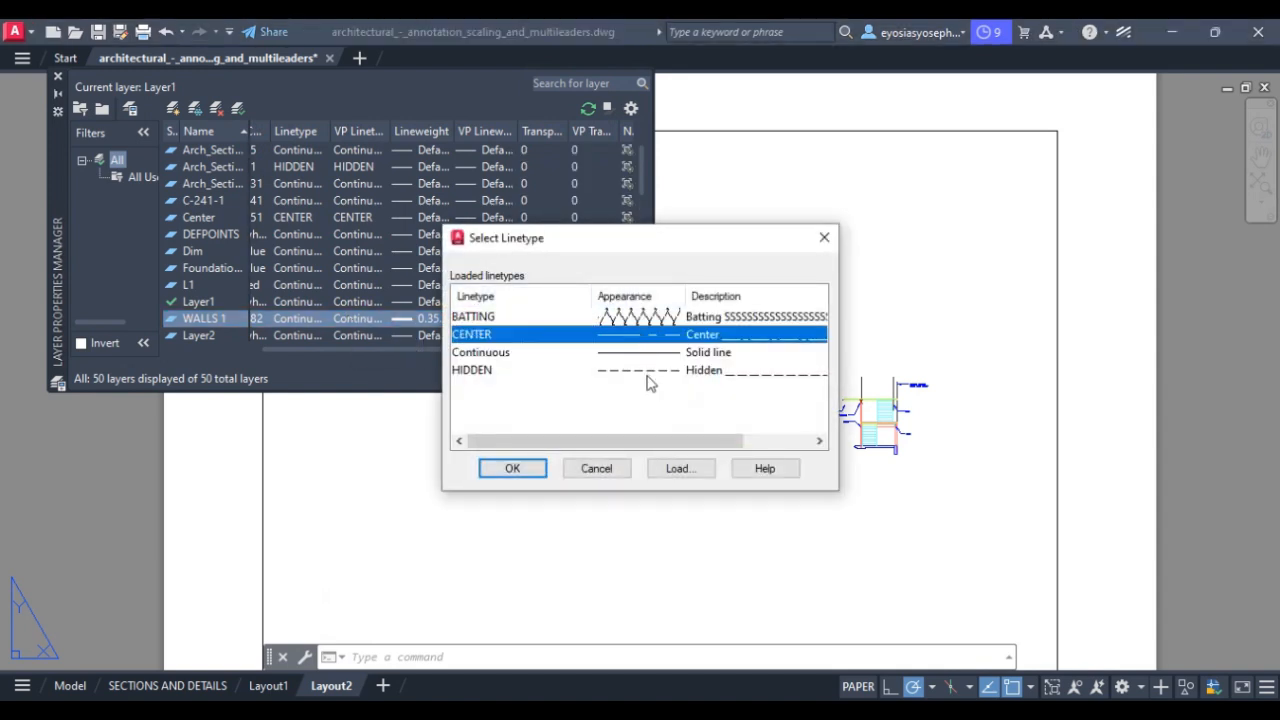
{"action": "left_click", "coordinate": [644, 372]}
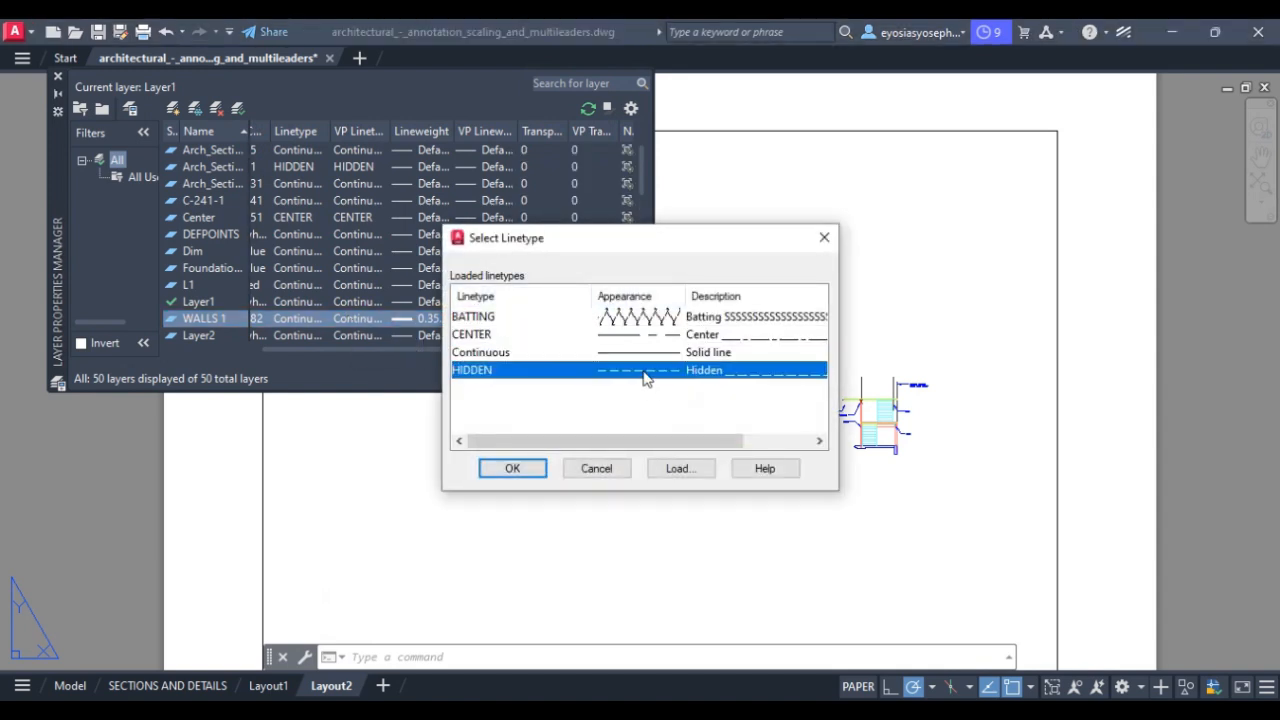
{"action": "left_click", "coordinate": [512, 469]}
Make WALLS 1 the current layer.
{"action": "left_click_drag", "start_coordinate": [434, 348], "coordinate": [336, 349]}
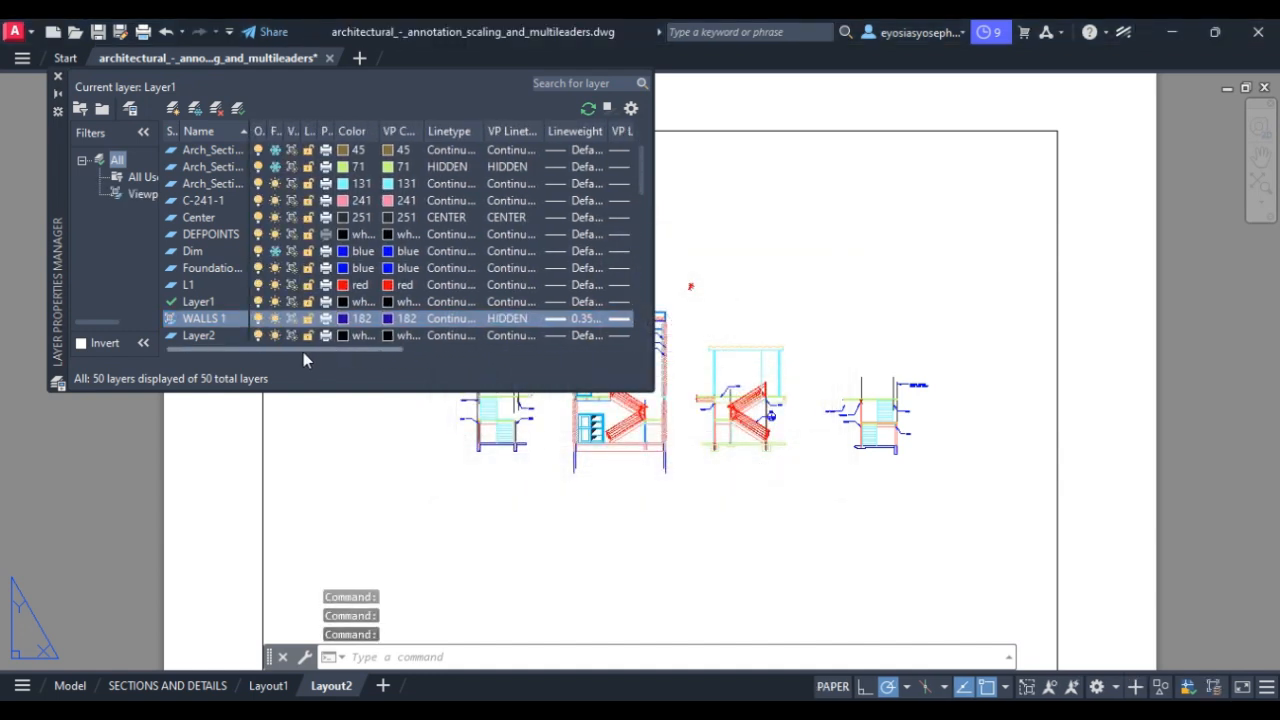
{"action": "double_click", "coordinate": [216, 322]}
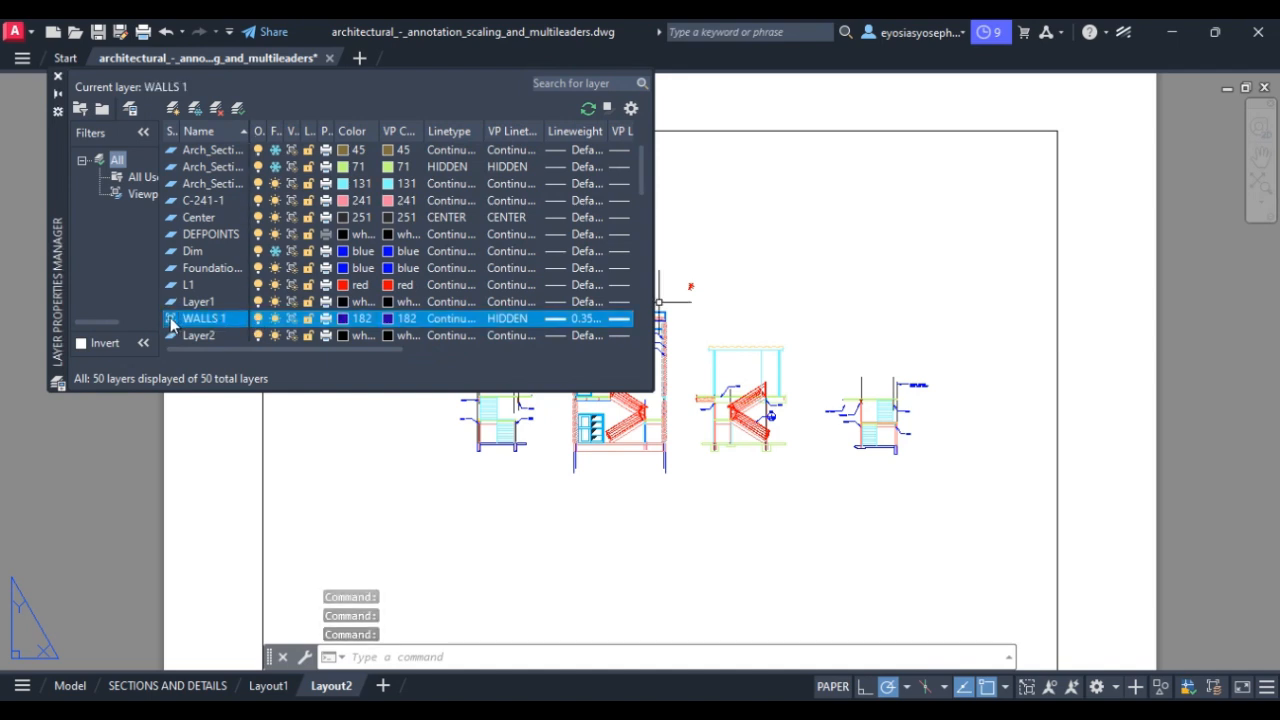
{"action": "right_click", "coordinate": [173, 320]}
{"action": "left_click", "coordinate": [172, 322]}
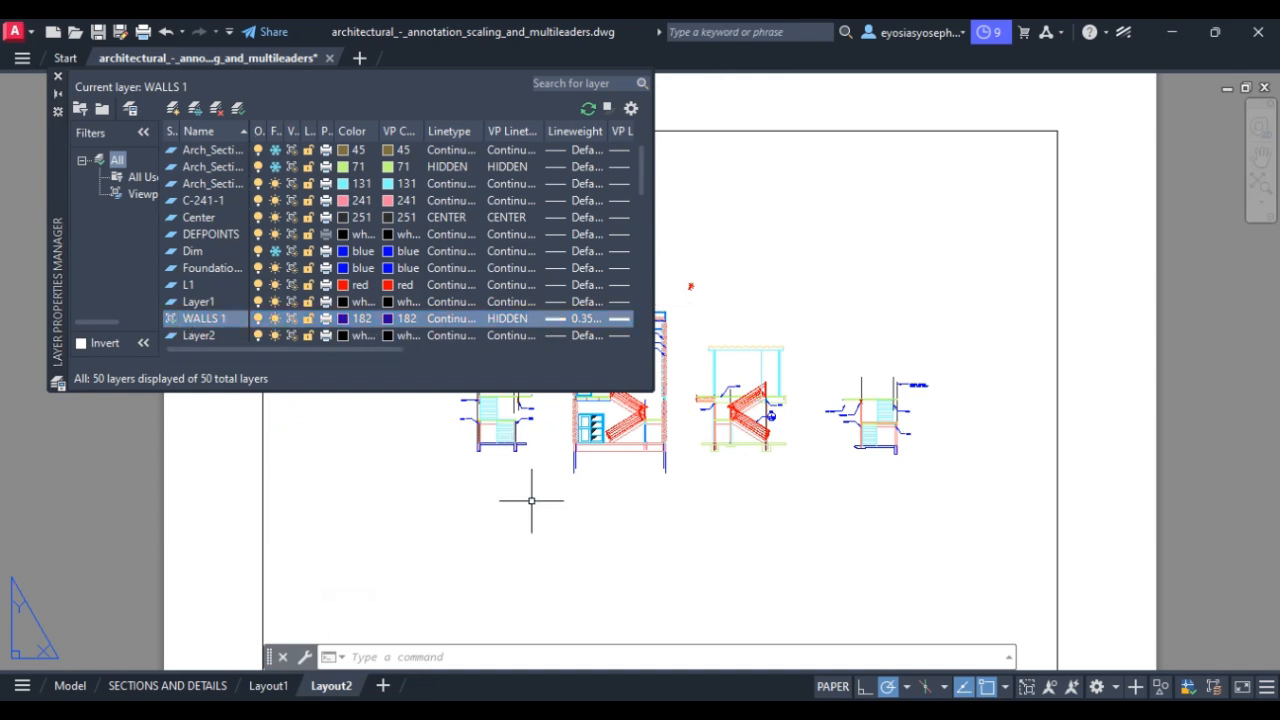
{"action": "key", "text": "Escape"}
{"action": "key", "text": "Escape"}
{"action": "key", "text": "Escape"}
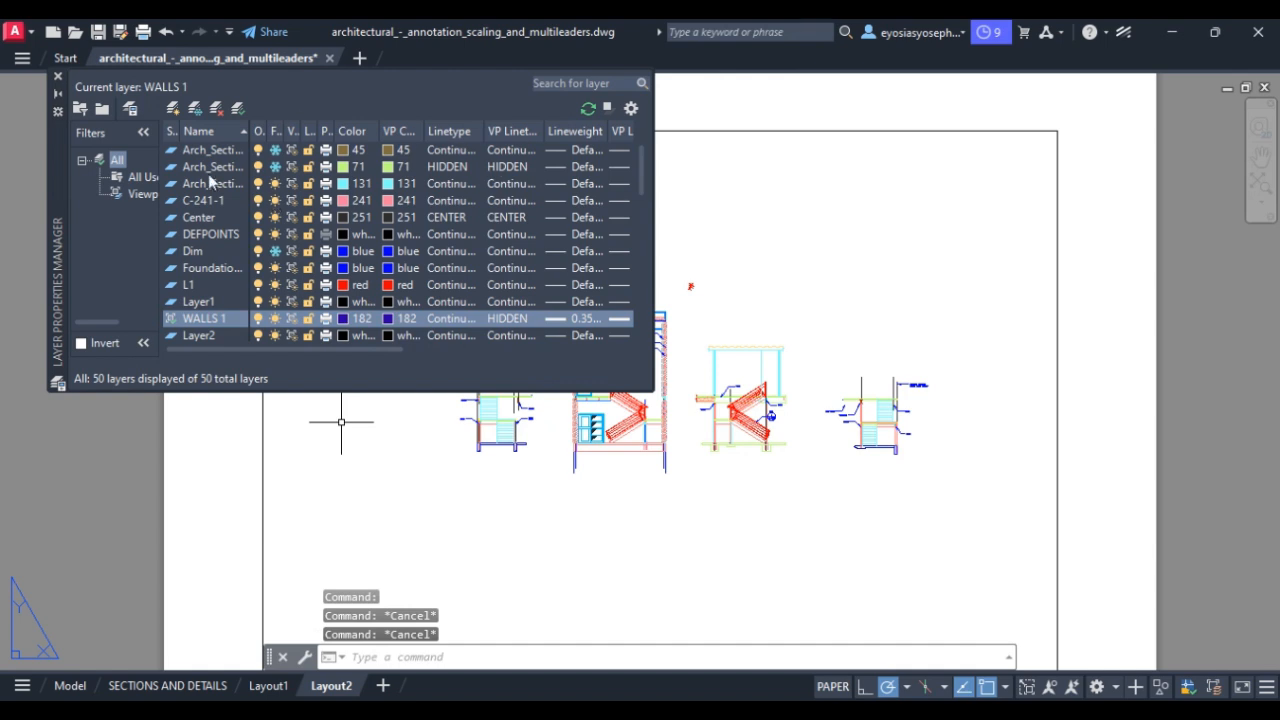
Pan and zoom the layout onto the insulated wall beside the cabinet and the C250 leader.
{"action": "scroll", "coordinate": [386, 486], "scroll_direction": "up", "scroll_amount": 5}
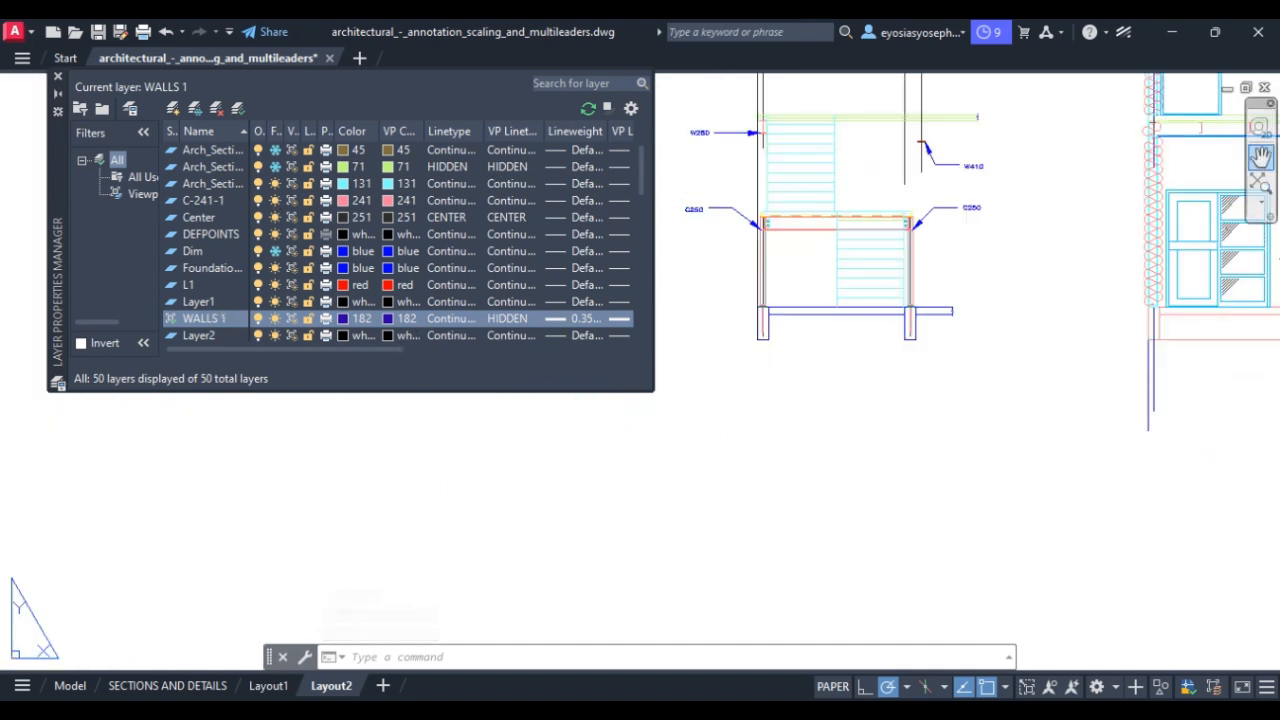
{"action": "left_click", "coordinate": [1260, 155]}
{"action": "left_click_drag", "start_coordinate": [1094, 243], "coordinate": [763, 500]}
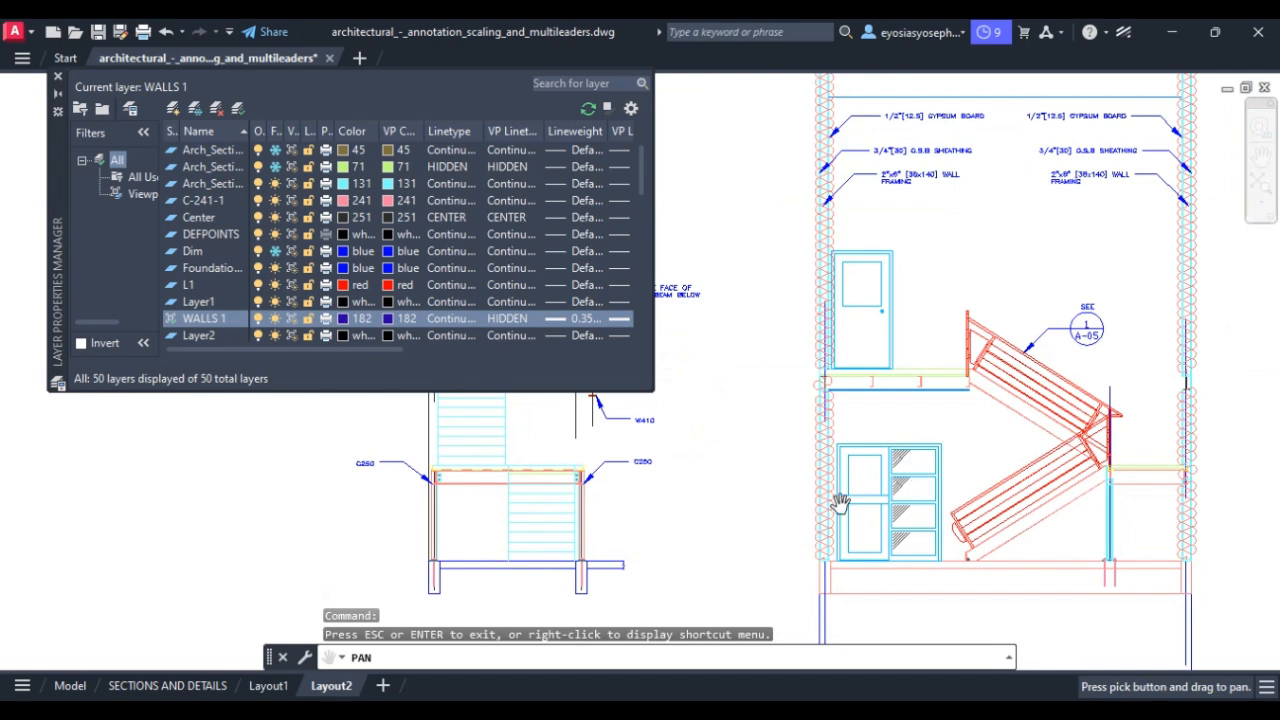
{"action": "scroll", "coordinate": [874, 468], "scroll_direction": "up", "scroll_amount": 5}
{"action": "scroll", "coordinate": [904, 434], "scroll_direction": "down", "scroll_amount": 4}
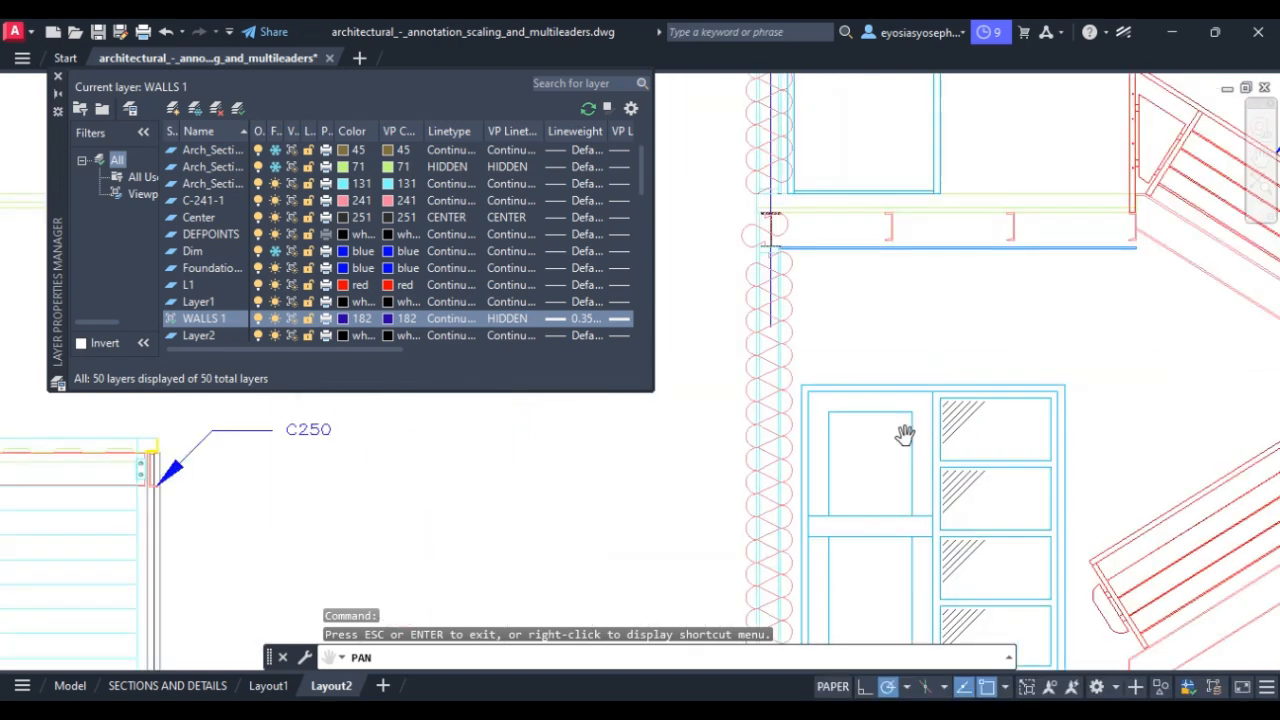
{"action": "key", "text": "Escape"}
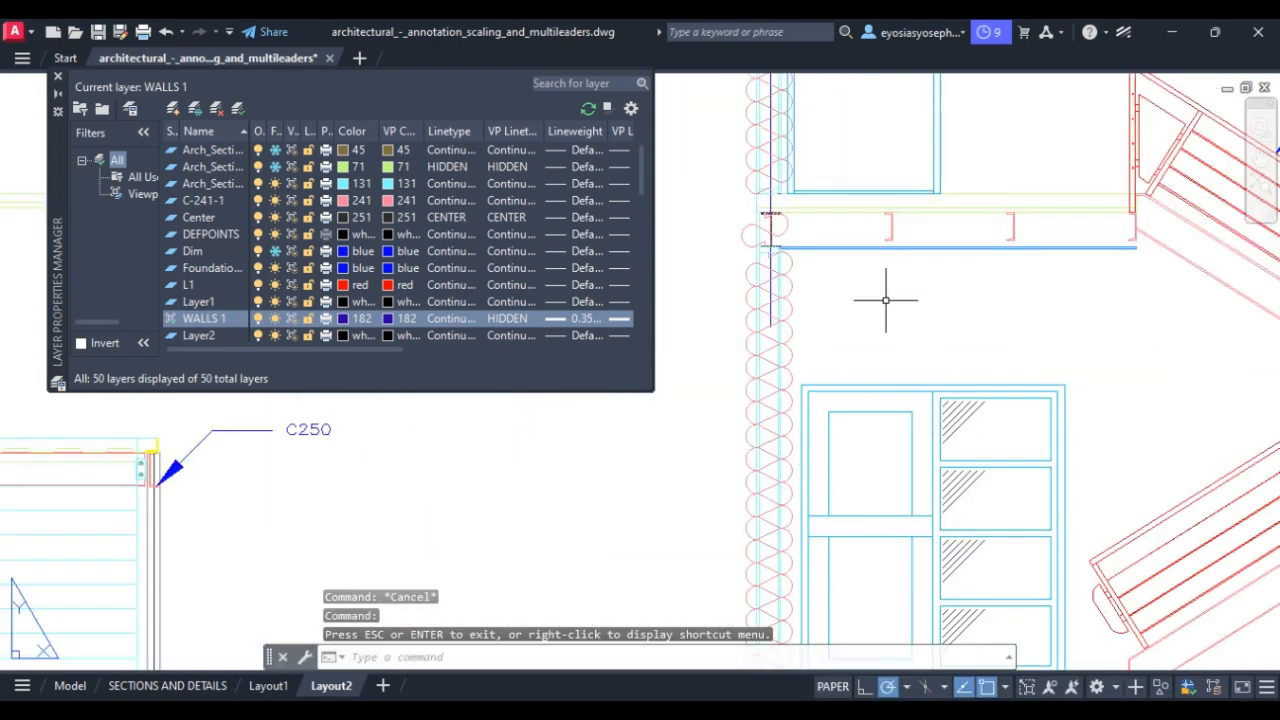
Enter the Layout2 viewport's model space, select the wall insulation, and highlight the WALLS 1 layer.
{"action": "double_click", "coordinate": [657, 438]}
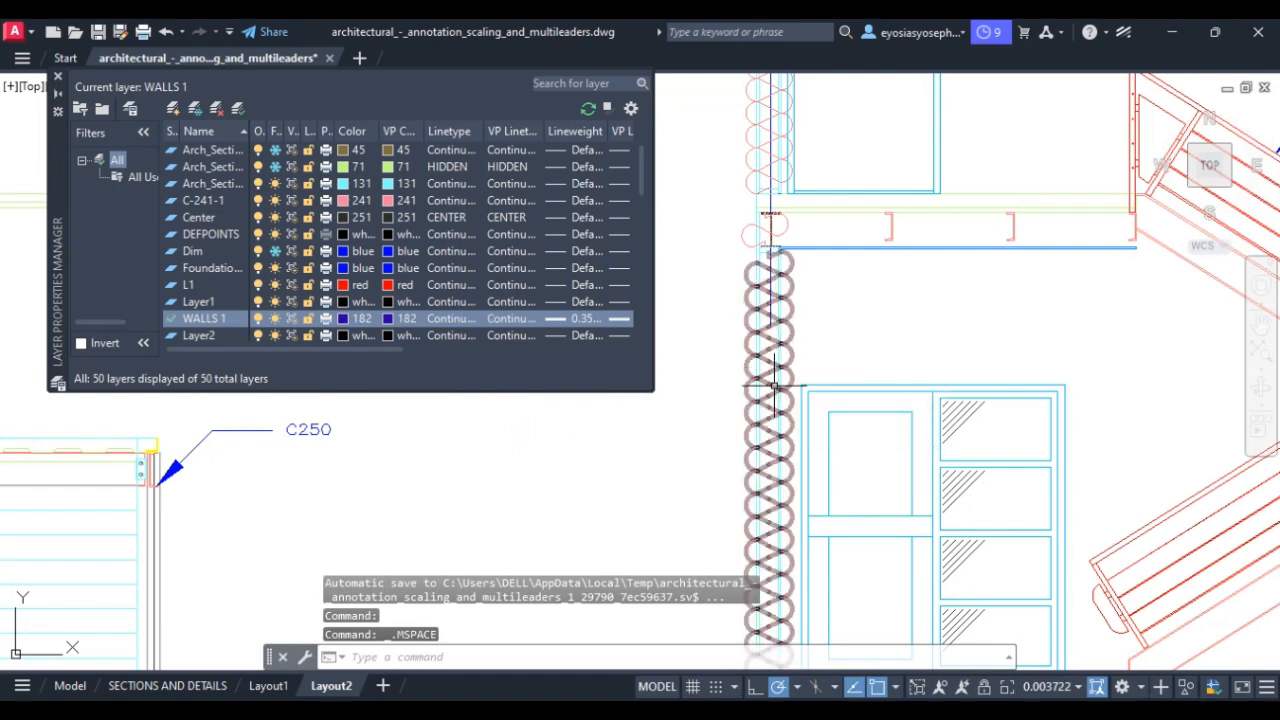
{"action": "left_click", "coordinate": [772, 380]}
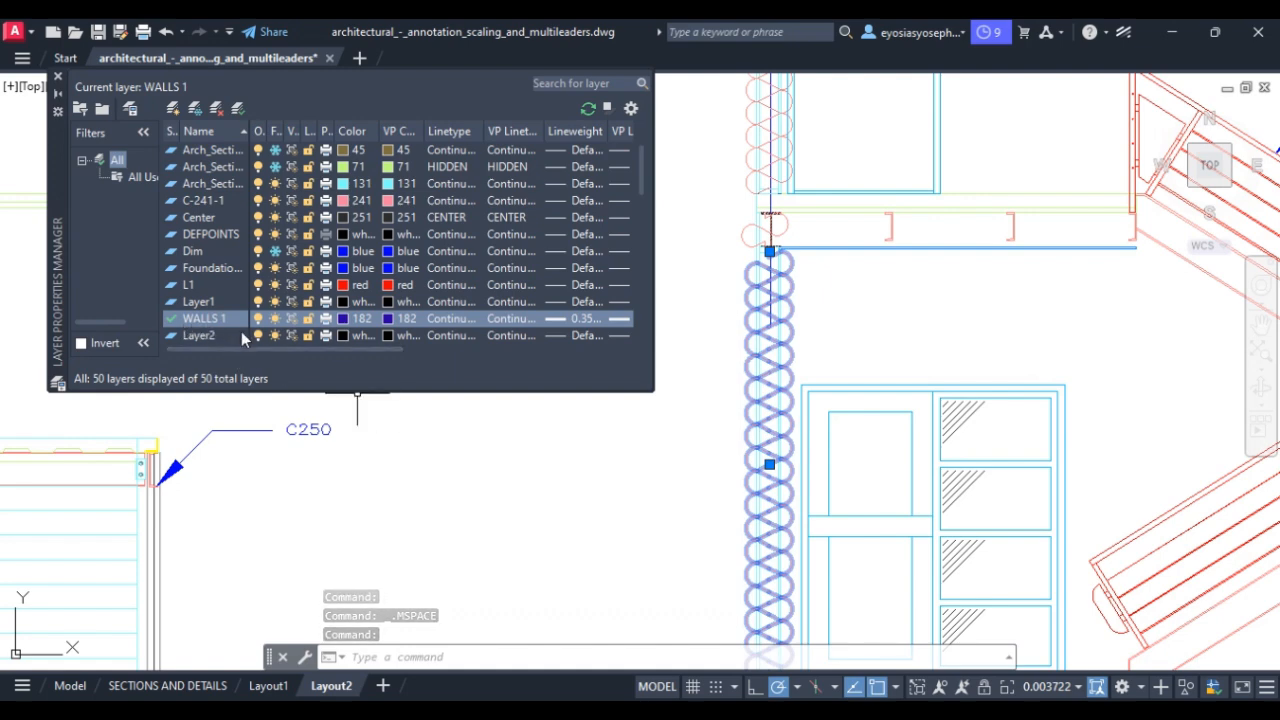
{"action": "left_click", "coordinate": [197, 320]}
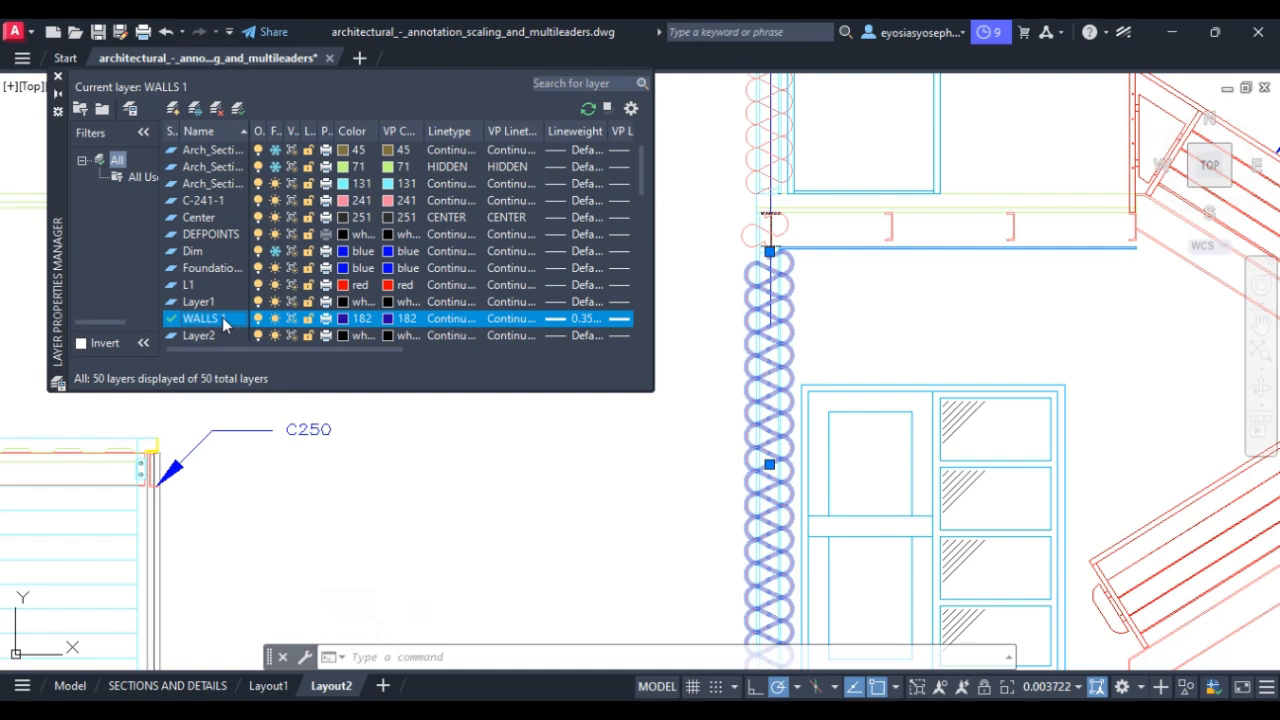
Widen the filters pane and scroll through all 50 layers with WALLS 1 selected.
{"action": "right_click", "coordinate": [224, 320]}
{"action": "left_click_drag", "start_coordinate": [159, 330], "coordinate": [178, 330]}
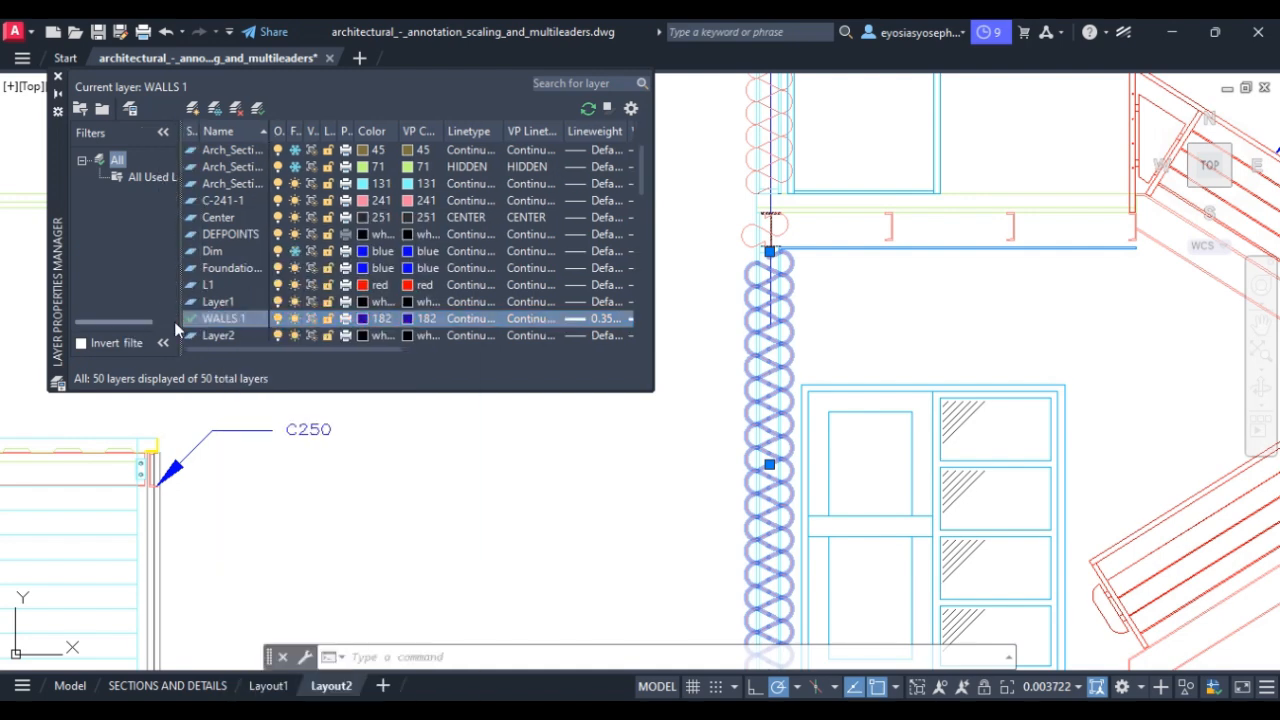
{"action": "left_click", "coordinate": [193, 320]}
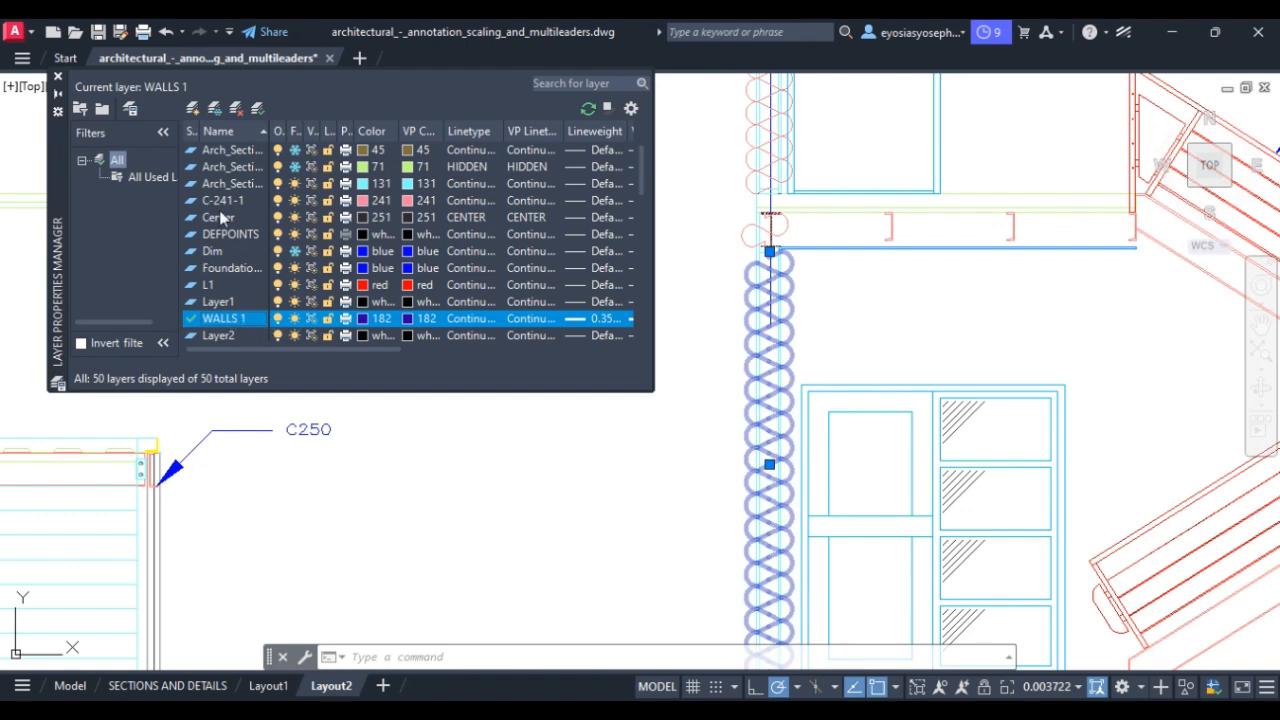
{"action": "left_click_drag", "start_coordinate": [642, 190], "coordinate": [651, 263]}
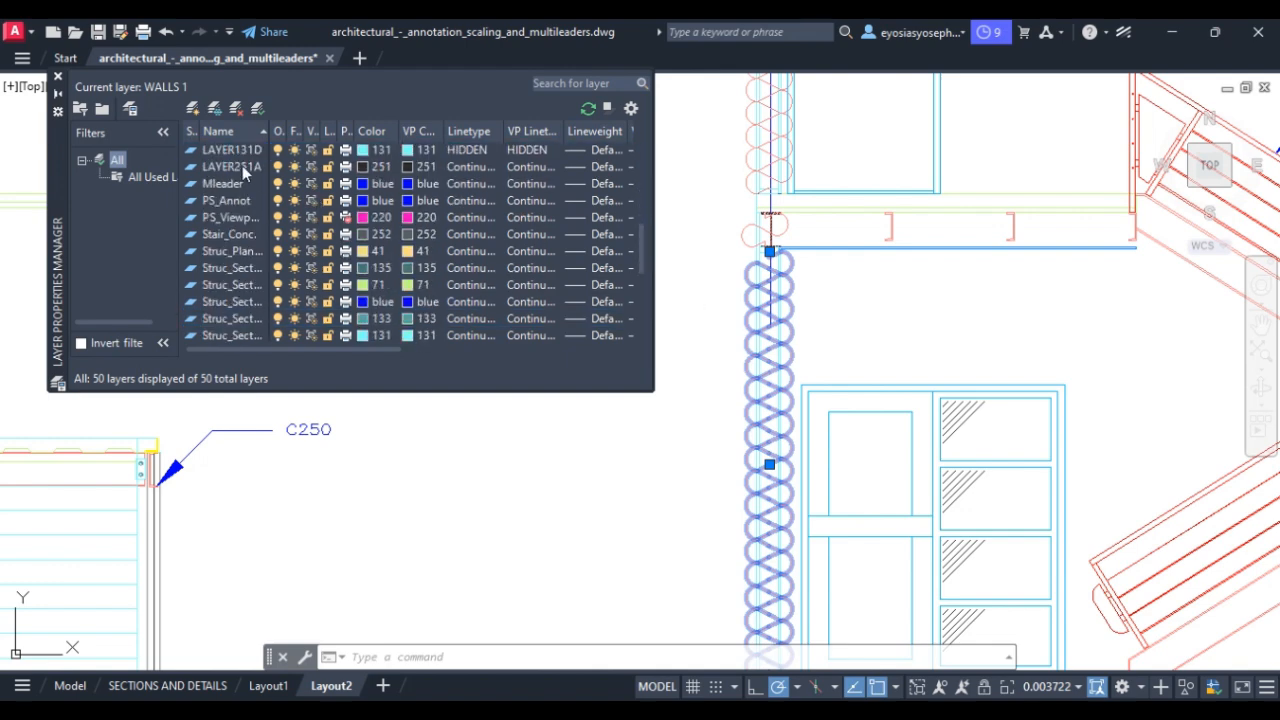
{"action": "left_click_drag", "start_coordinate": [636, 237], "coordinate": [640, 280]}
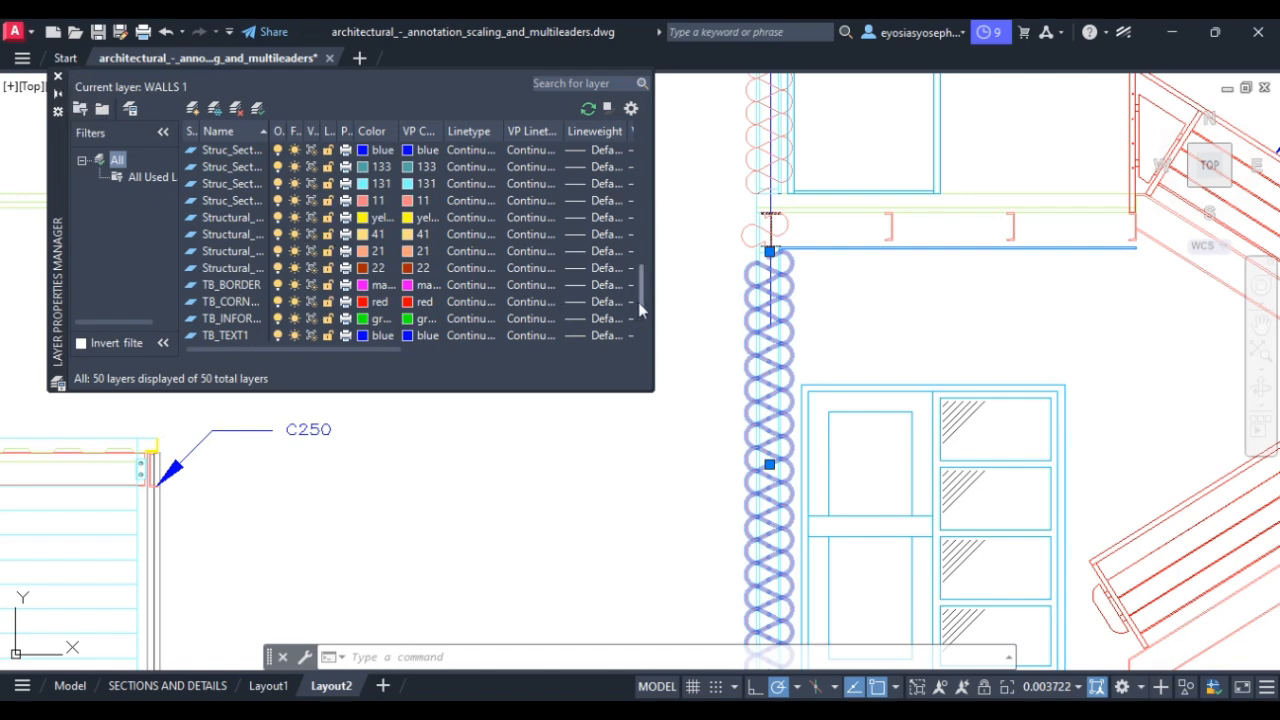
{"action": "left_click_drag", "start_coordinate": [638, 302], "coordinate": [636, 269]}
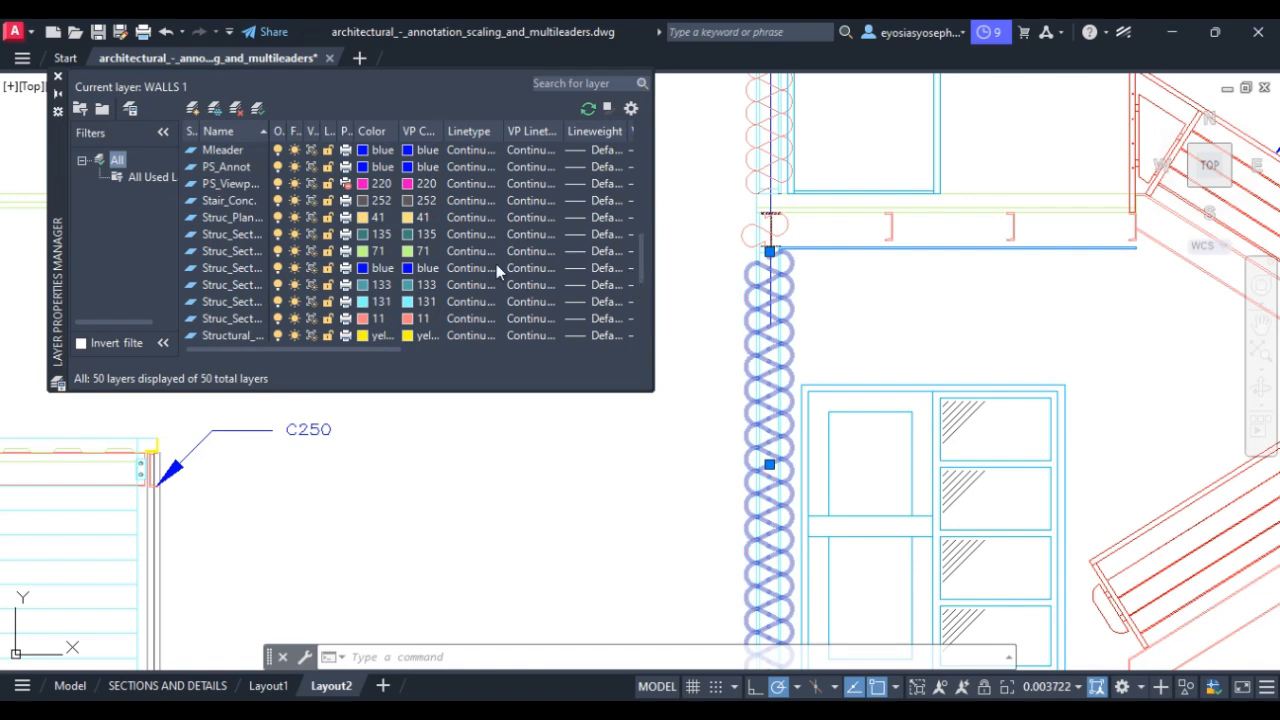
Toggle VP Freeze and Lock on the colour-11 Struc_Sect layer, then cancel a new property filter.
{"action": "left_click", "coordinate": [294, 320]}
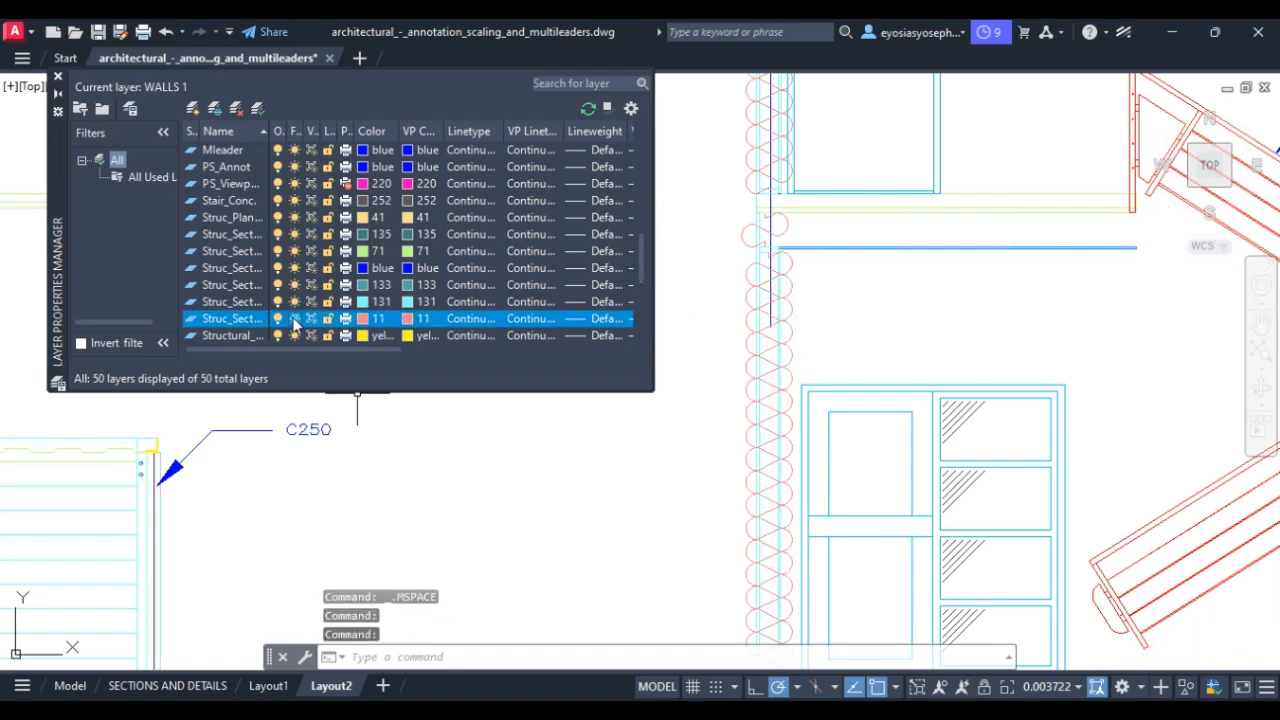
{"action": "left_click", "coordinate": [294, 318]}
{"action": "left_click", "coordinate": [294, 318]}
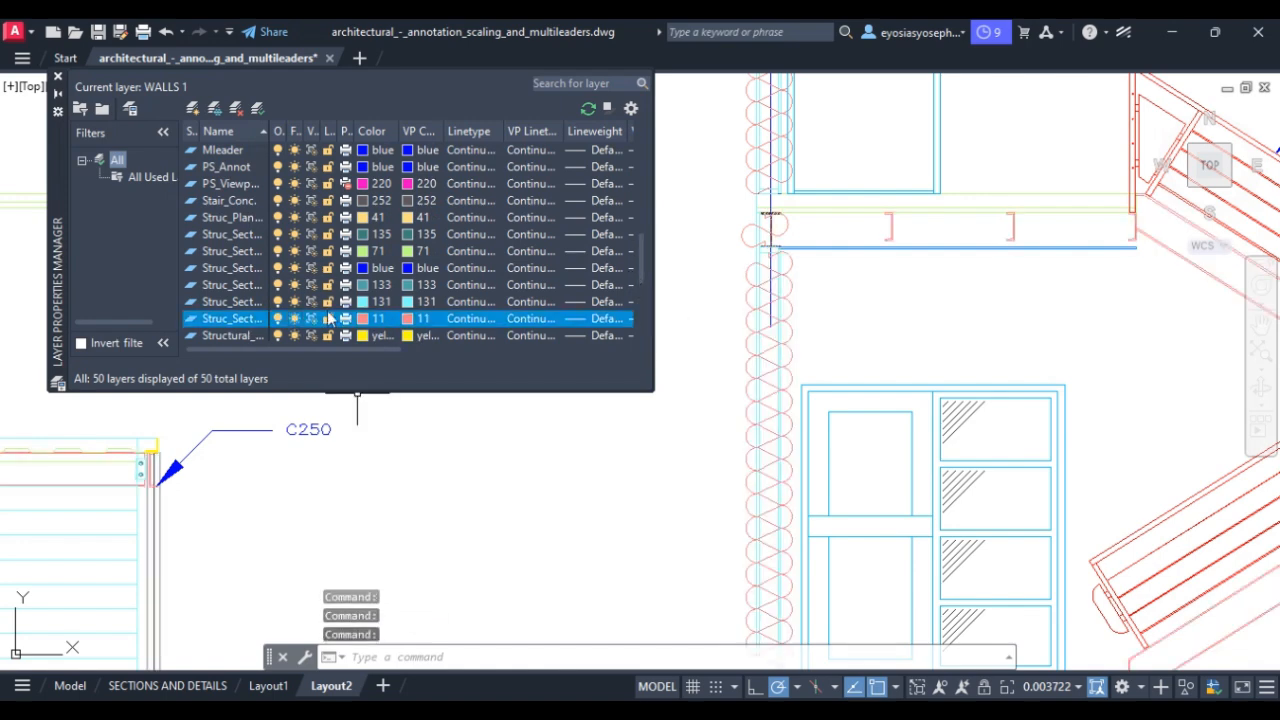
{"action": "left_click", "coordinate": [328, 318]}
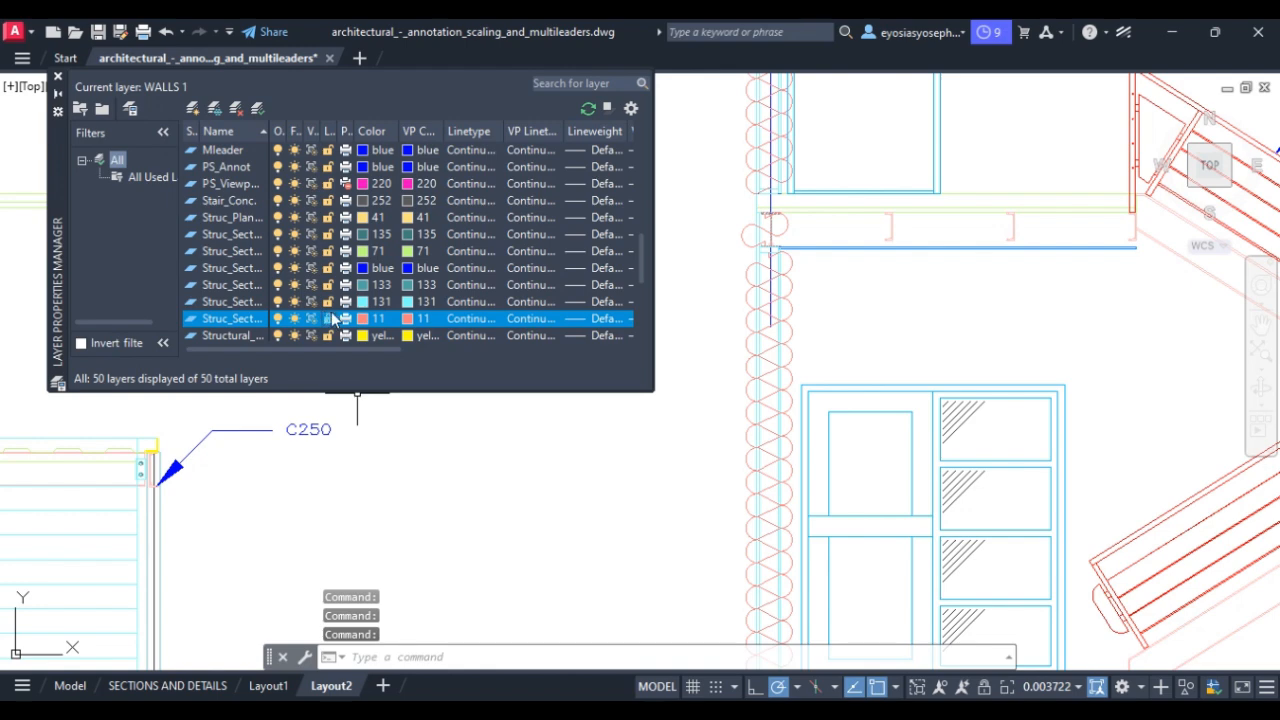
{"action": "left_click", "coordinate": [328, 319]}
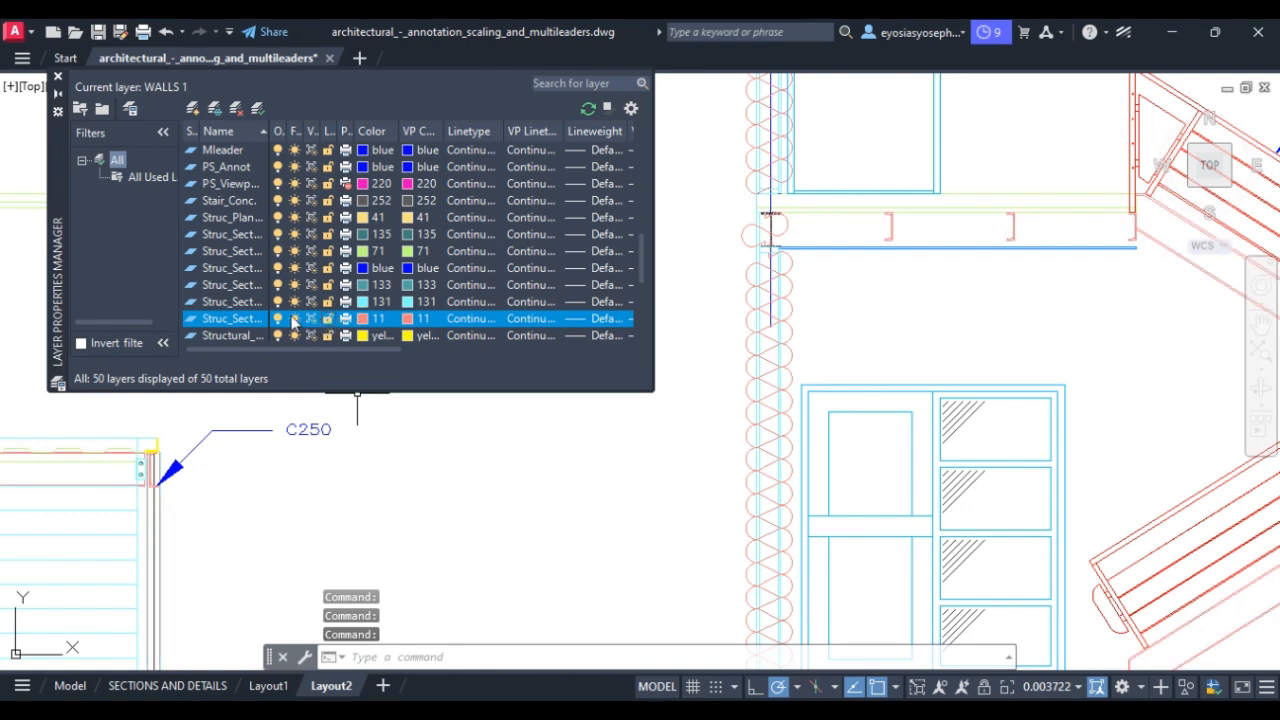
{"action": "left_click", "coordinate": [80, 108]}
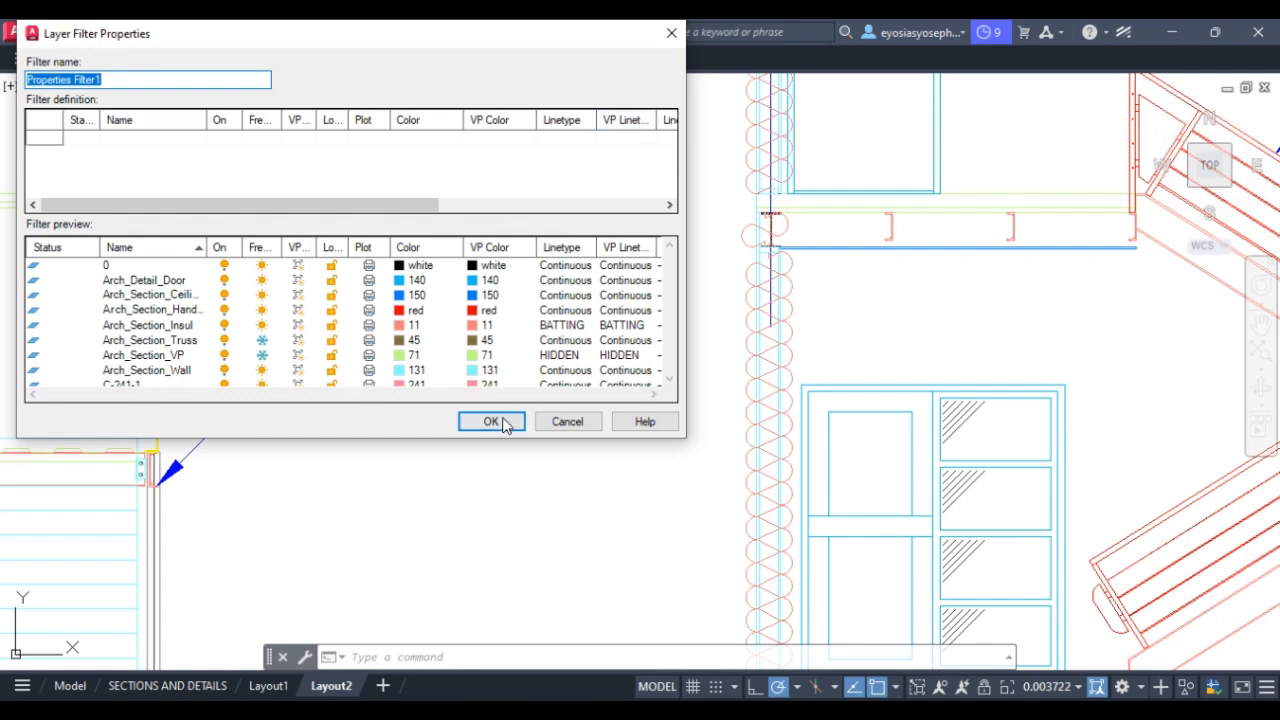
{"action": "left_click", "coordinate": [671, 33]}
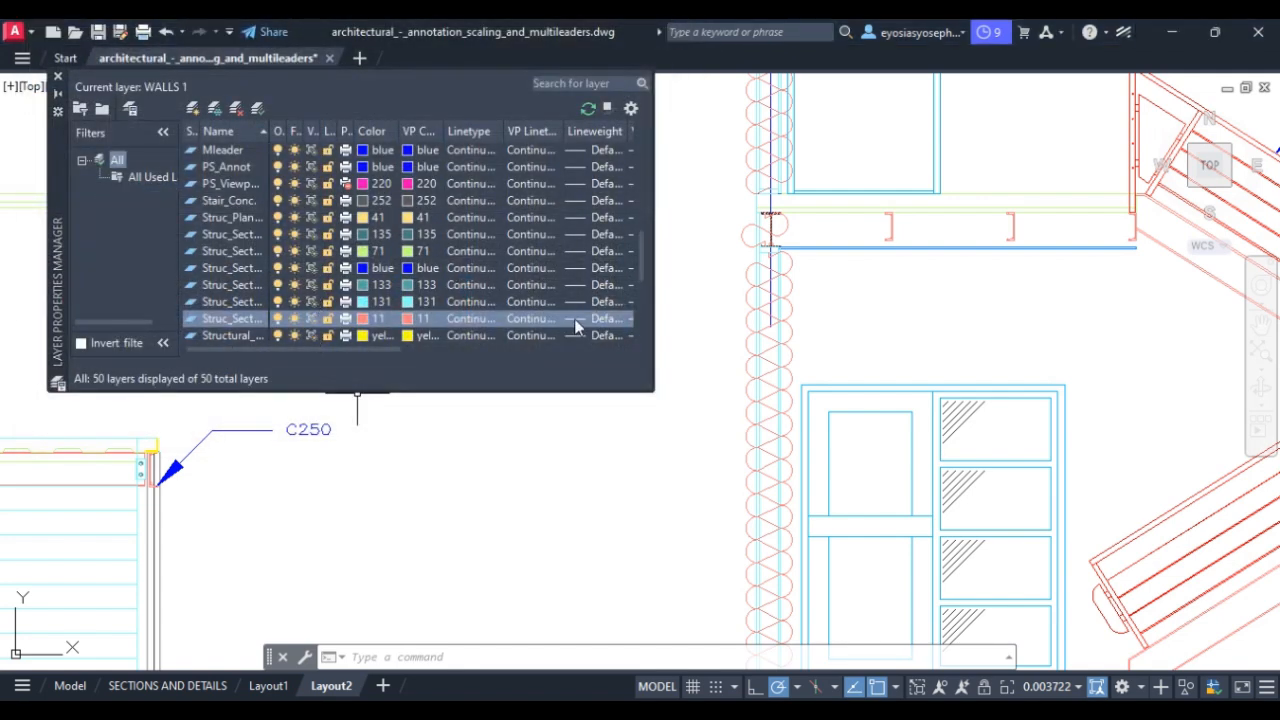
Freeze the colour-11 Struc_Sect and yellow Structural layers in this viewport, then thaw both.
{"action": "left_click_drag", "start_coordinate": [638, 268], "coordinate": [642, 302]}
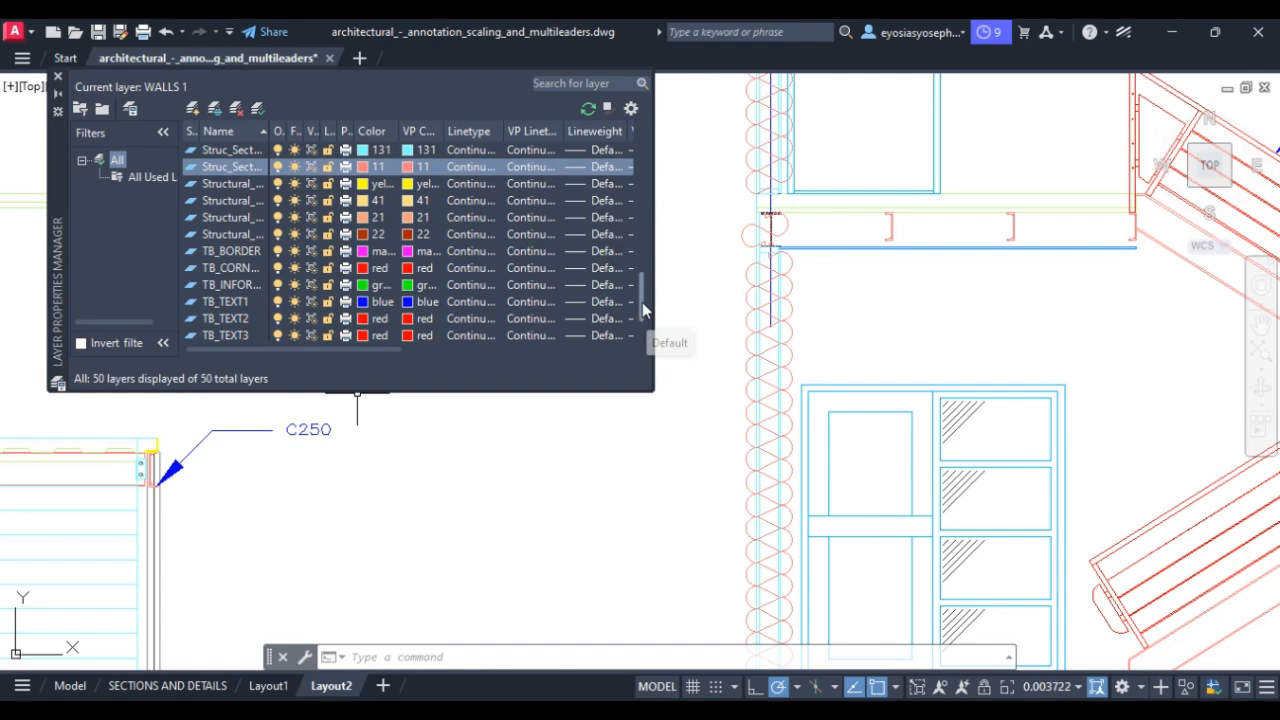
{"action": "left_click", "coordinate": [295, 318]}
{"action": "left_click", "coordinate": [295, 233]}
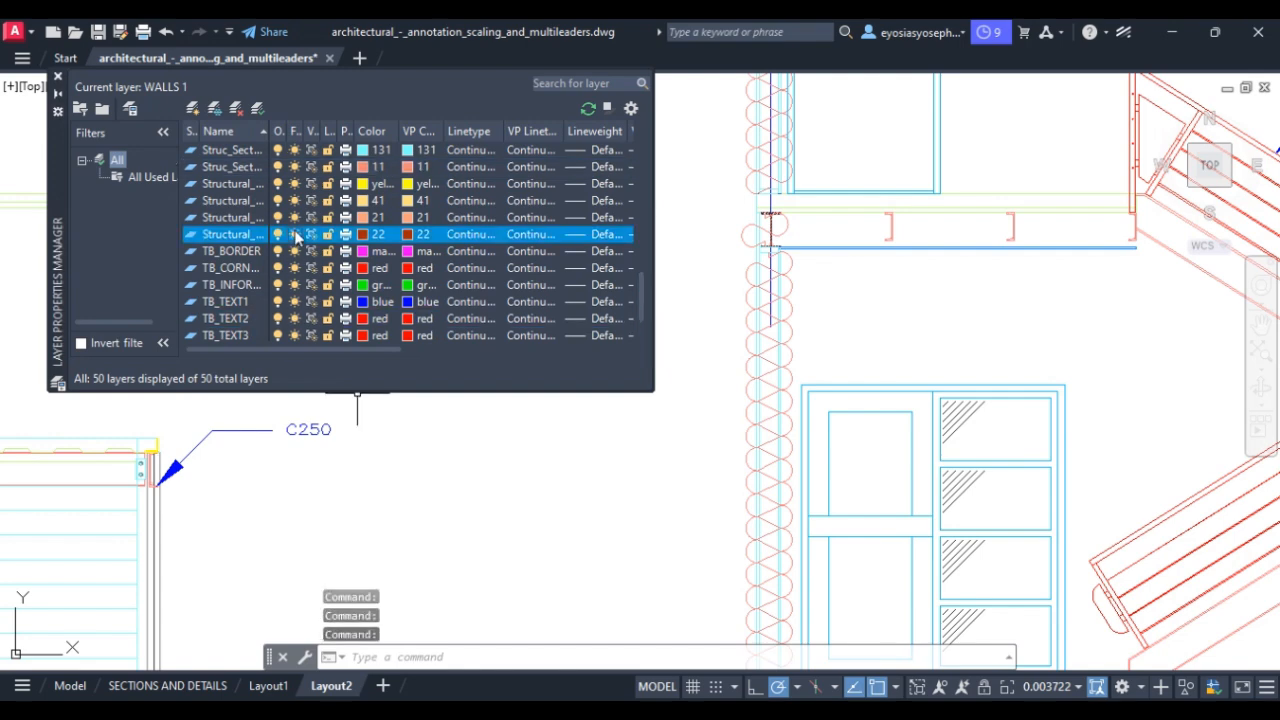
{"action": "left_click", "coordinate": [295, 167]}
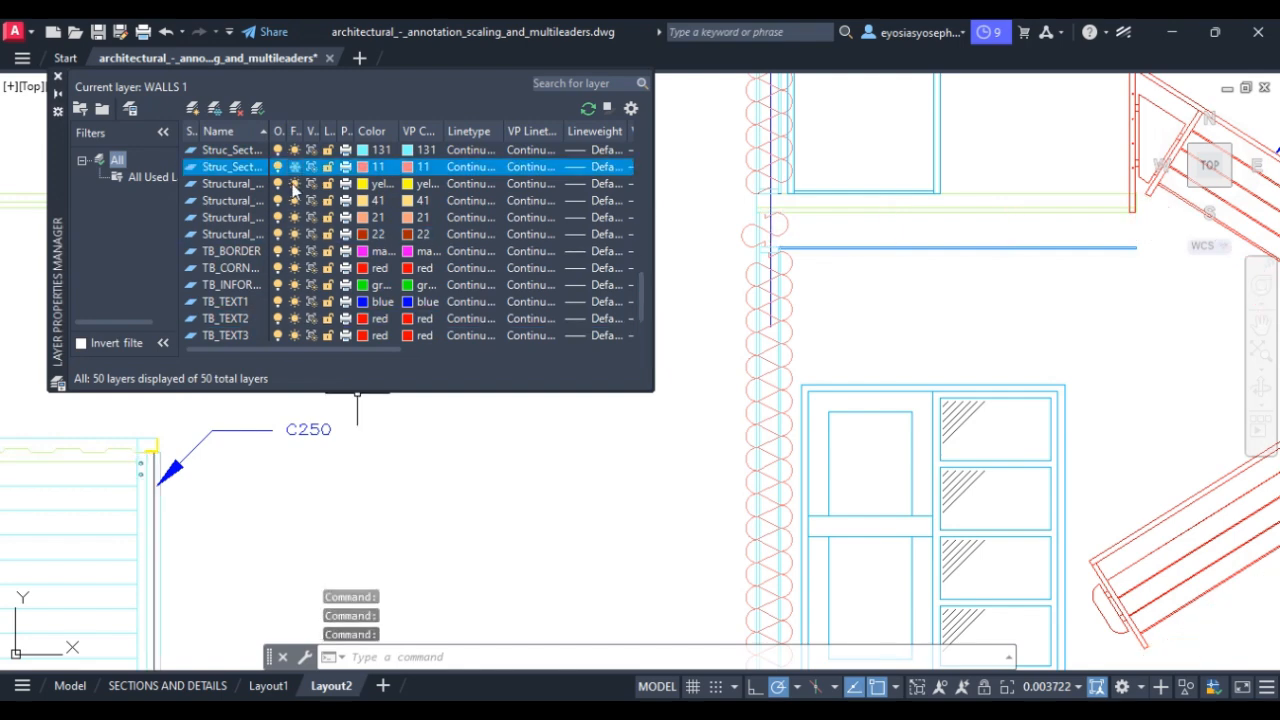
{"action": "left_click", "coordinate": [295, 186]}
{"action": "left_click", "coordinate": [295, 183]}
{"action": "left_click", "coordinate": [295, 200]}
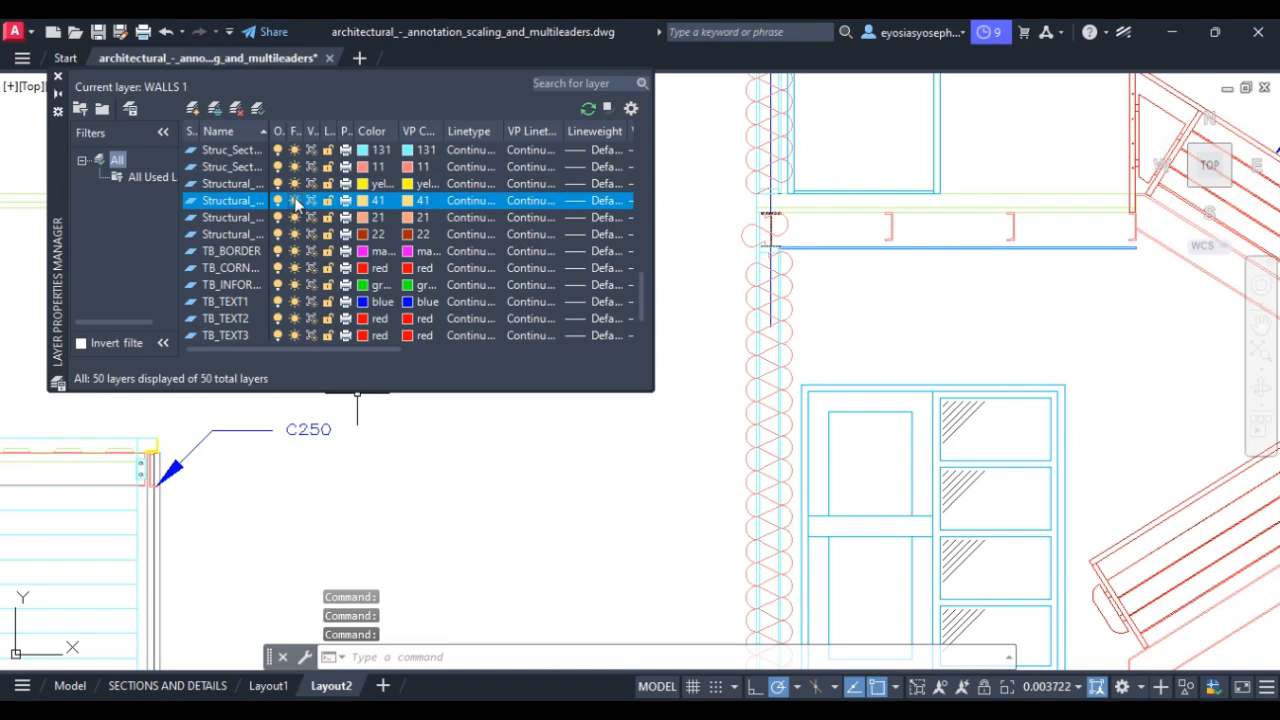
{"action": "left_click", "coordinate": [295, 167]}
{"action": "scroll", "coordinate": [640, 258], "scroll_direction": "up", "scroll_amount": 3}
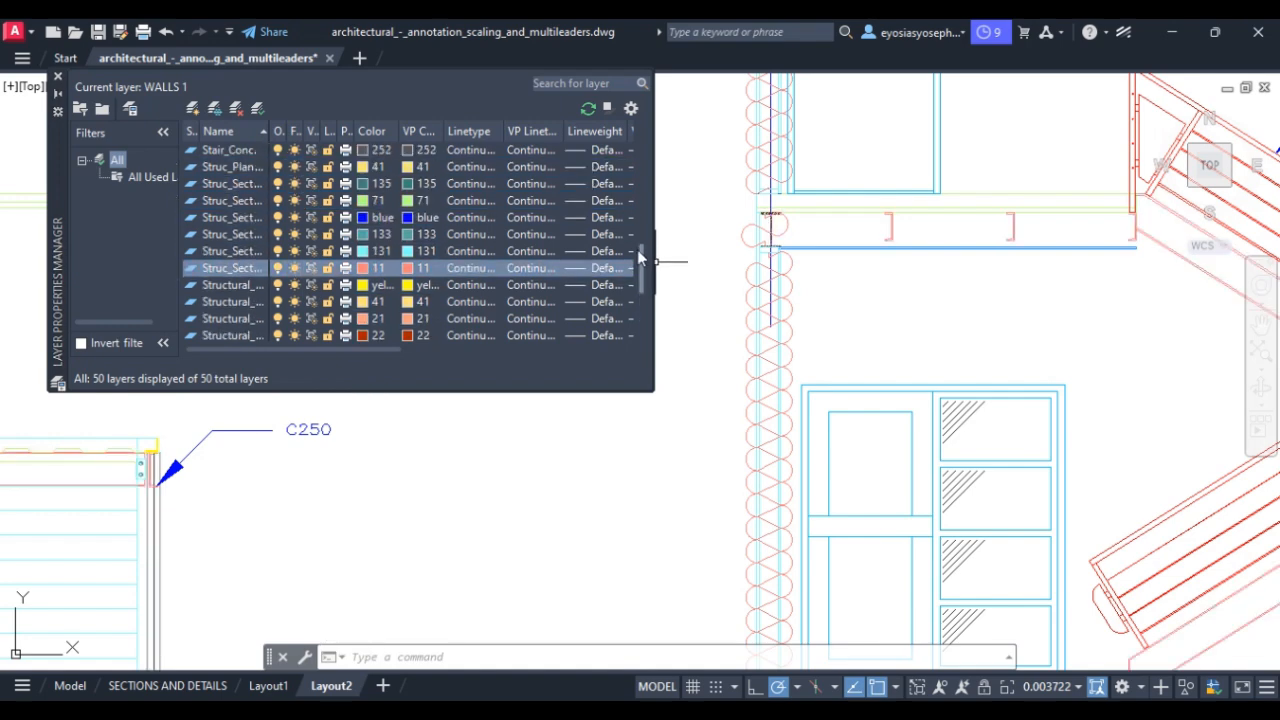
{"action": "scroll", "coordinate": [640, 258], "scroll_direction": "up", "scroll_amount": 10}
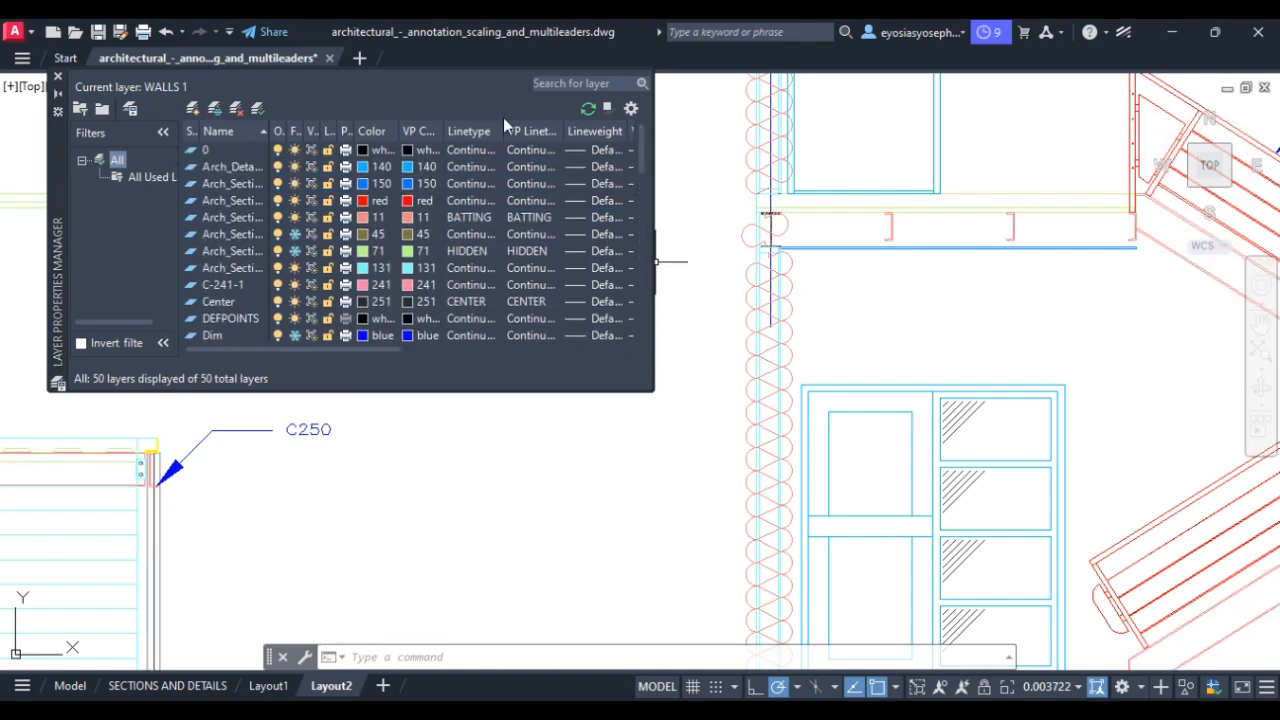
Close the Layer Properties Manager and zoom in on the stair's W410, W12 and C250 leaders.
{"action": "left_click", "coordinate": [57, 79]}
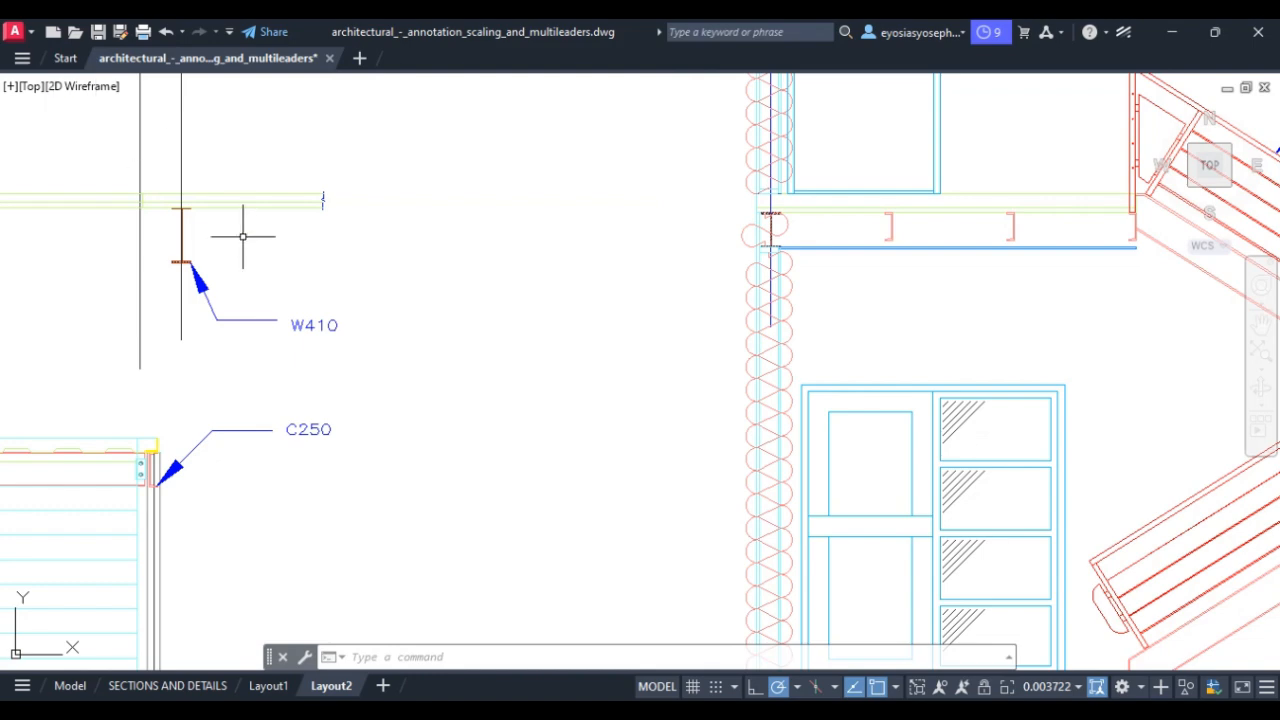
{"action": "scroll", "coordinate": [412, 288], "scroll_direction": "down", "scroll_amount": 2}
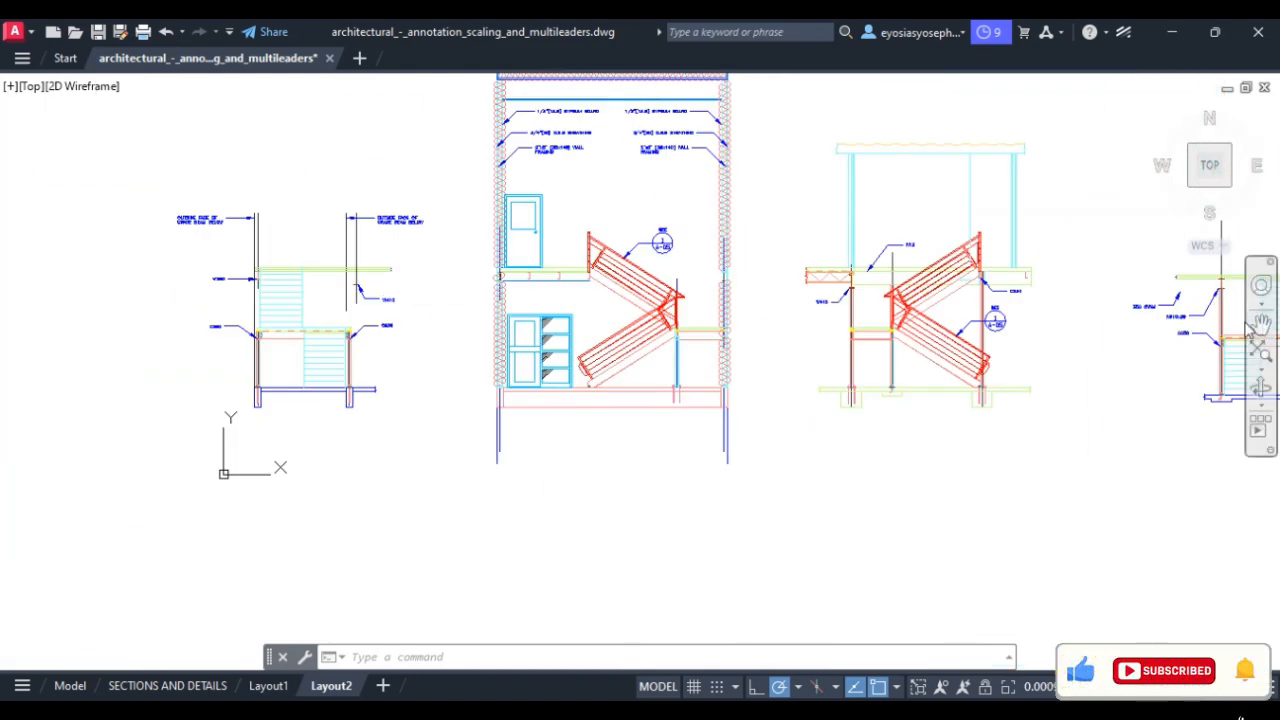
{"action": "left_click", "coordinate": [1261, 322]}
{"action": "scroll", "coordinate": [951, 420], "scroll_direction": "up", "scroll_amount": 5}
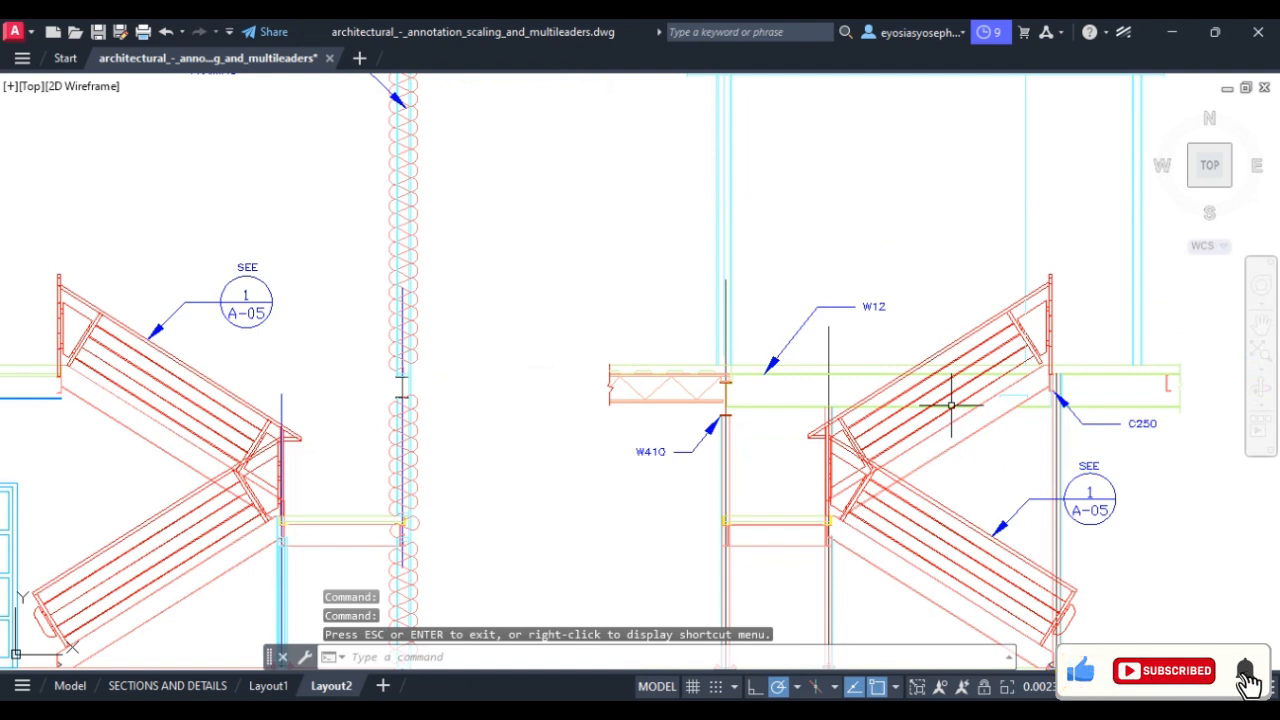